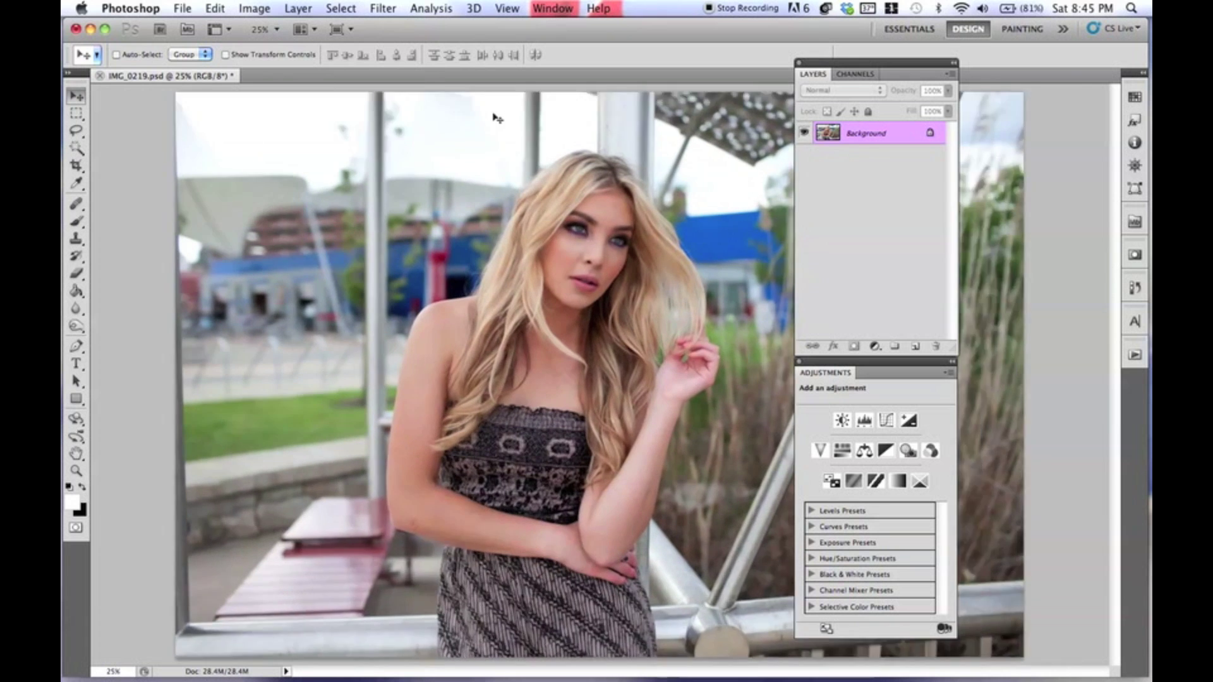
- Zoom the portrait view in from 25% to 33.3%
key("super+equal")
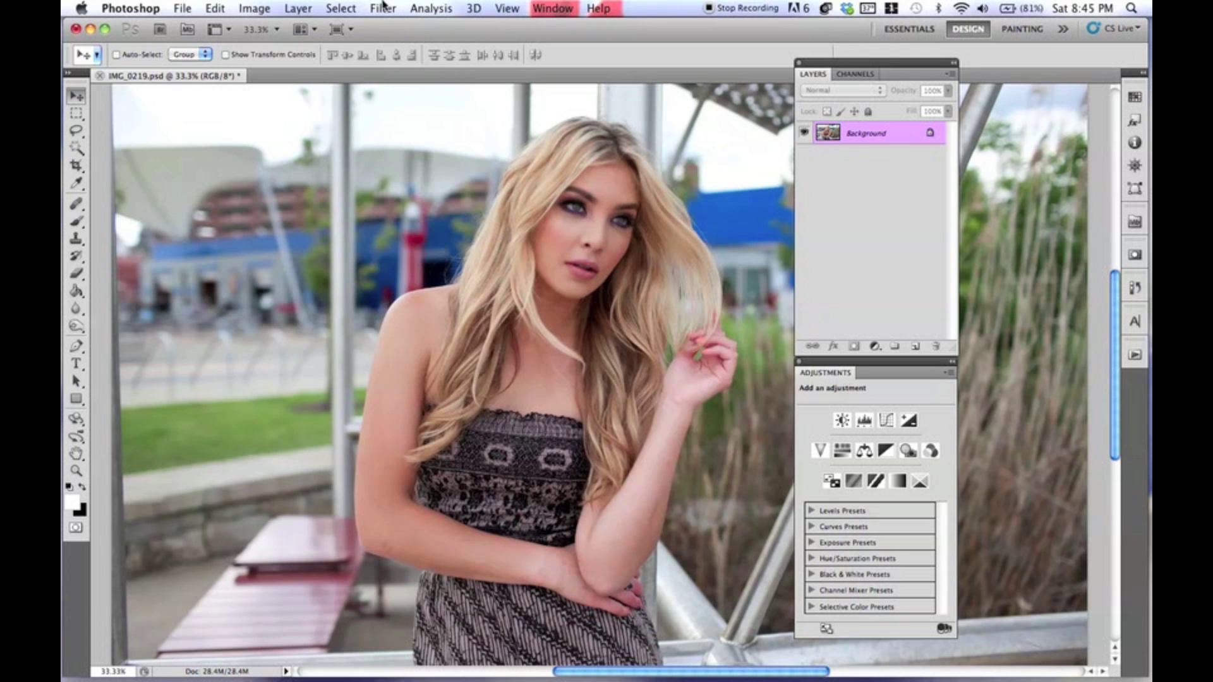
left_click(302, 10)
left_click(303, 11)
- Add a new Solid Color fill layer named Color Fill 1
left_click(306, 10)
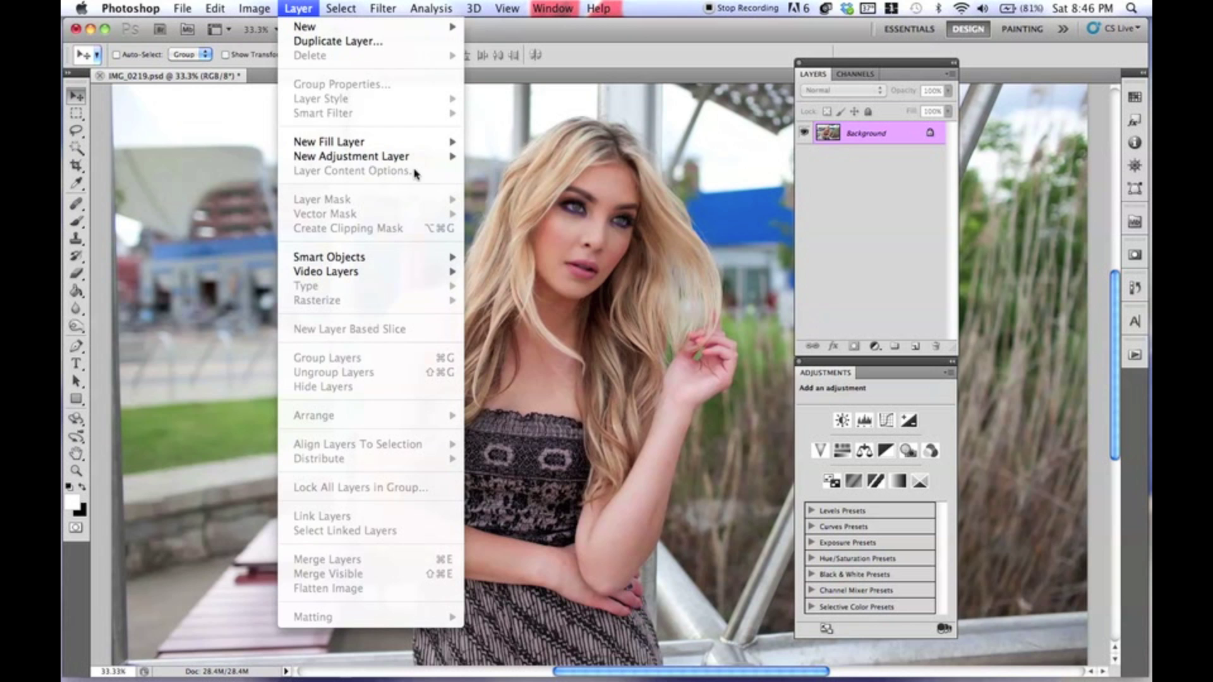
mouse_move(417, 145)
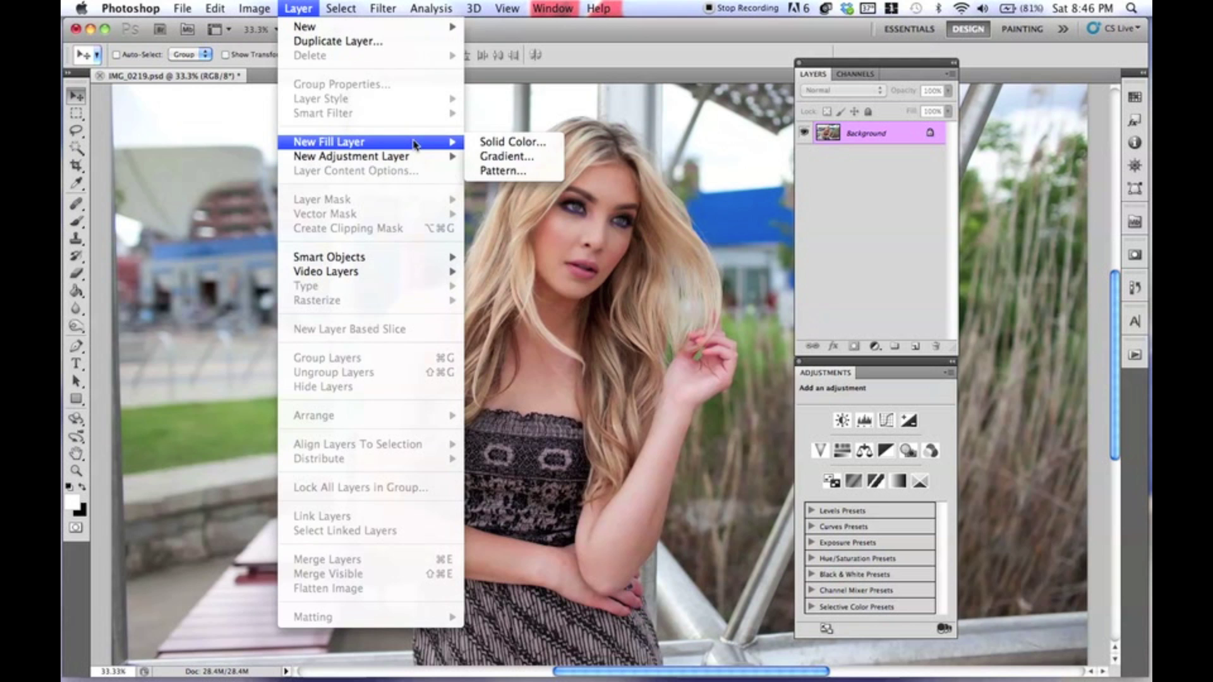
left_click(527, 146)
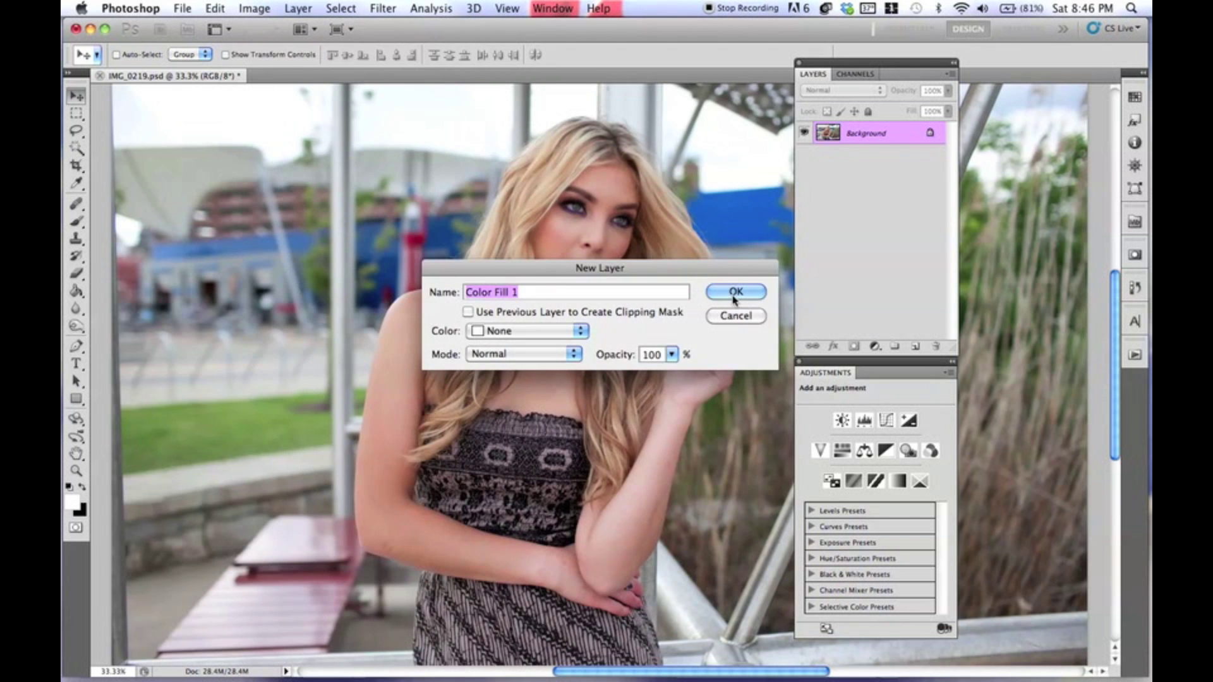
left_click(733, 290)
- Pick the muted brown 64503a as the fill colour
left_click_drag(774, 331, 738, 237)
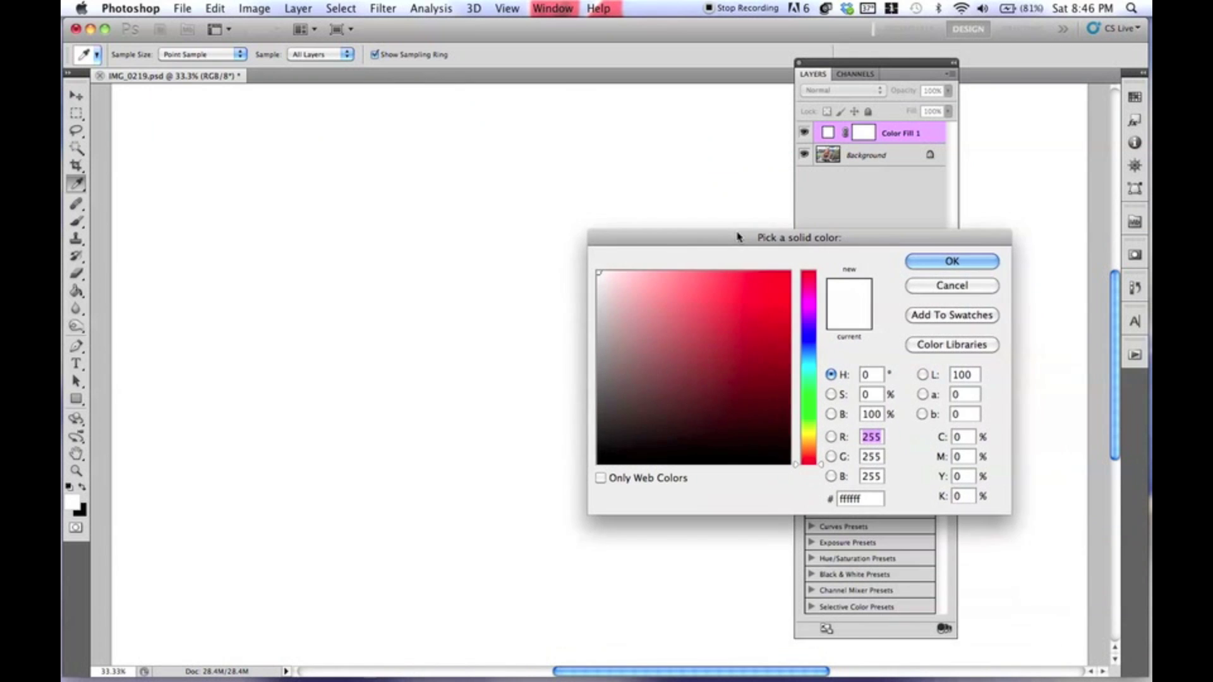
left_click(662, 410)
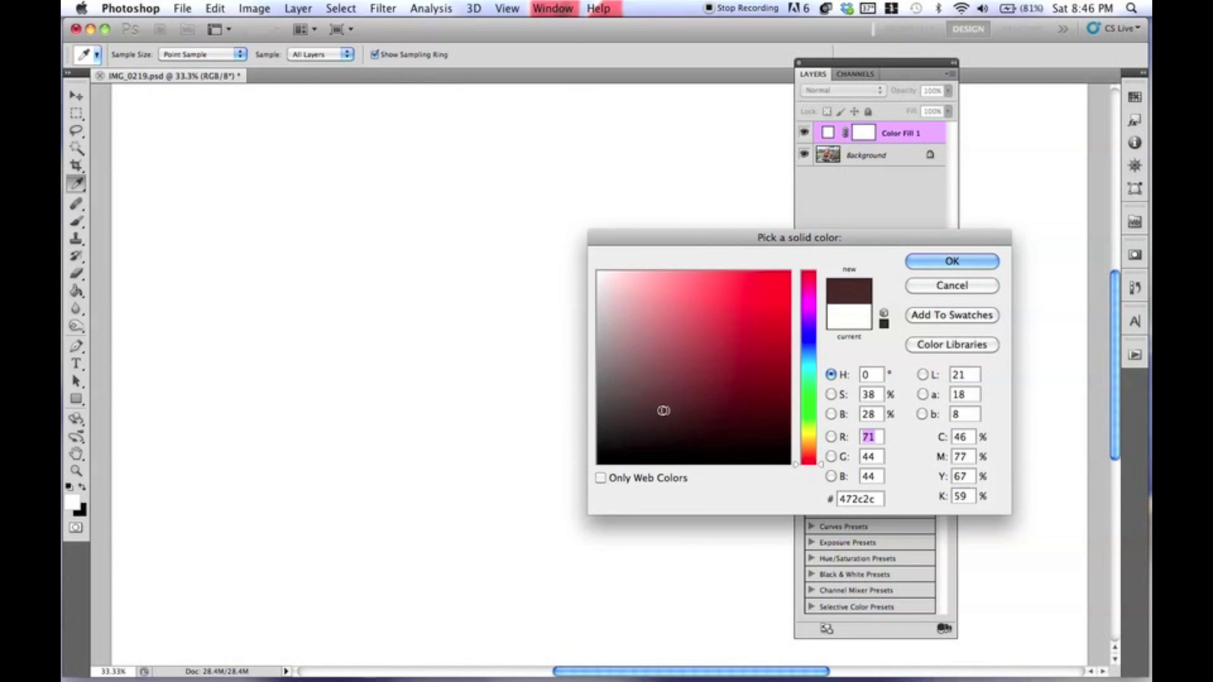
left_click_drag(808, 460, 809, 440)
left_click(669, 408)
mouse_move(669, 408)
left_mouse_down()
mouse_move(680, 414)
mouse_move(672, 405)
left_mouse_up()
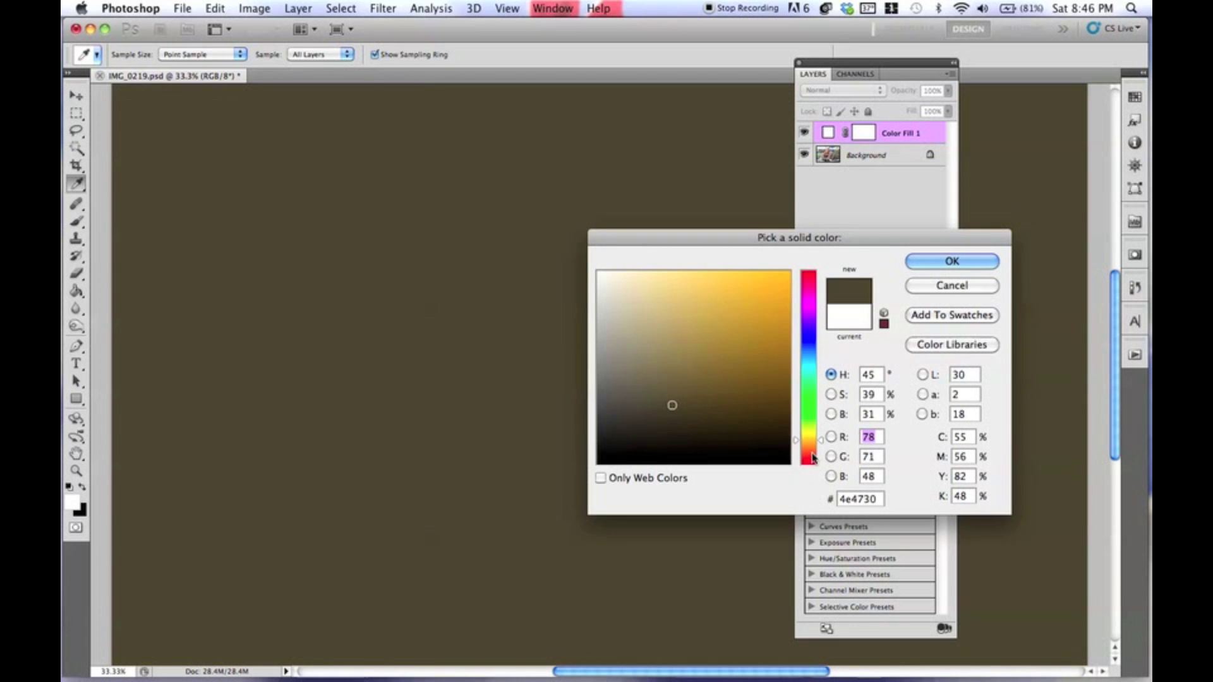
left_click(815, 451)
left_click(689, 414)
mouse_move(688, 414)
left_mouse_down()
mouse_move(686, 398)
mouse_move(653, 411)
mouse_move(703, 407)
mouse_move(708, 394)
left_mouse_up()
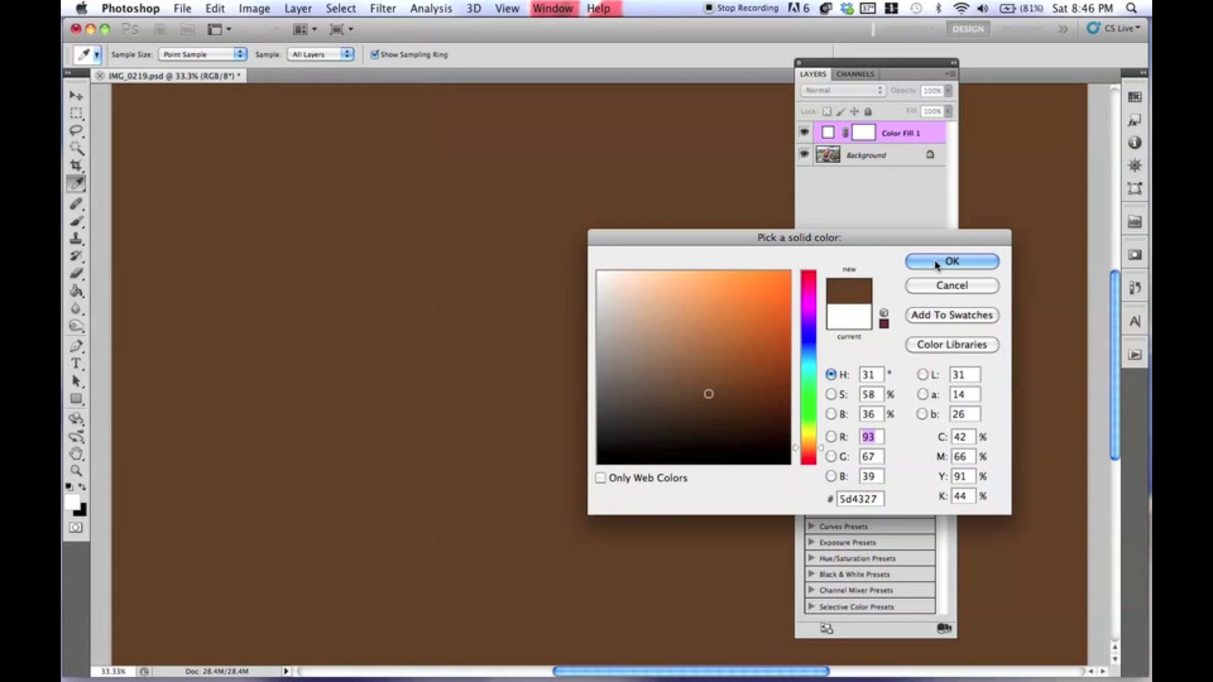
left_click(678, 389)
left_click_drag(678, 389, 678, 388)
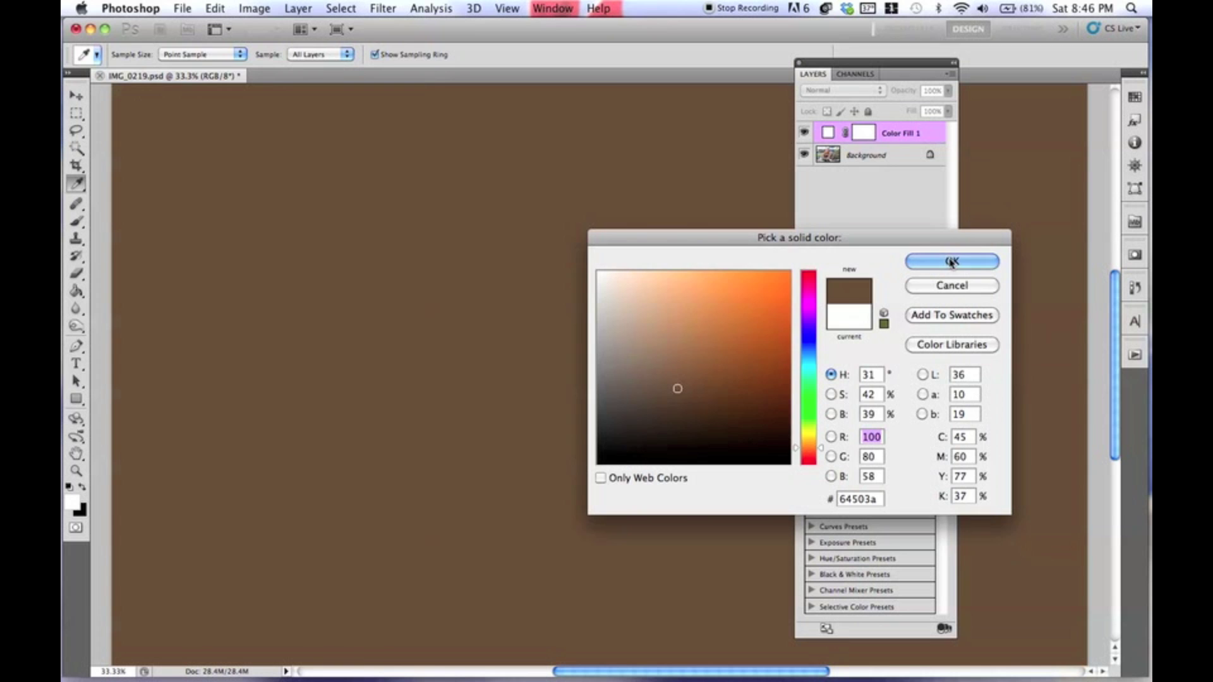
left_click(952, 262)
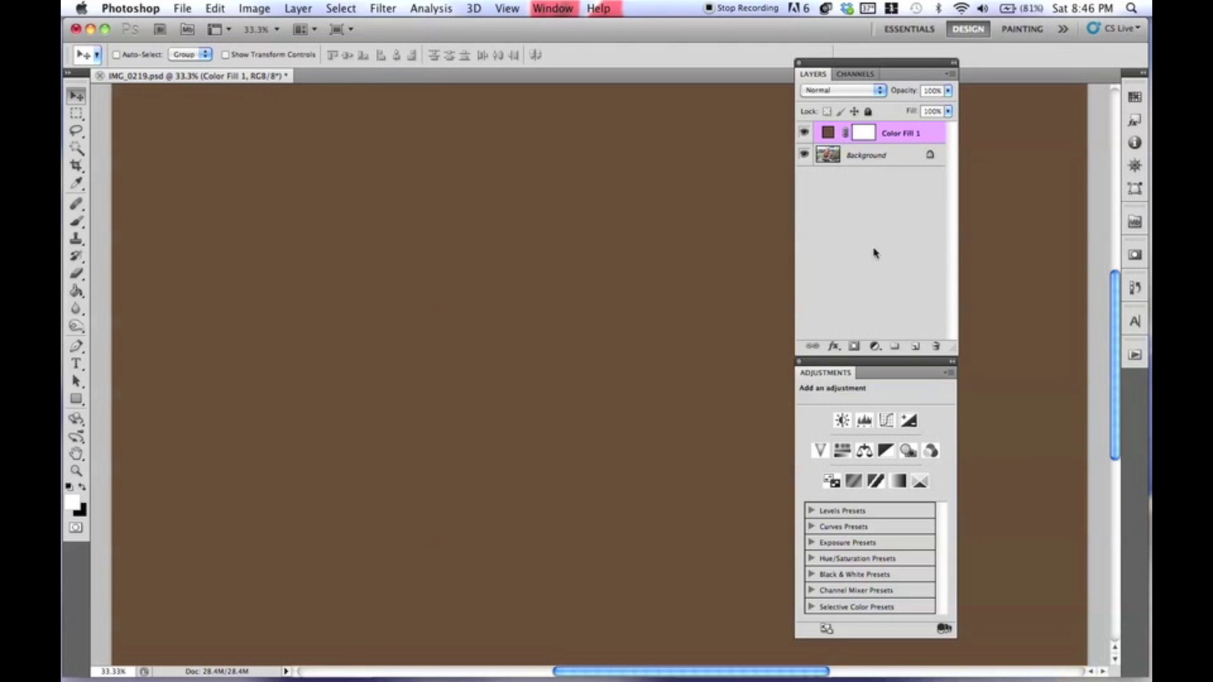
- Set Color Fill 1 to Color blend mode at 20% opacity, then compare with it hidden
left_click(871, 91)
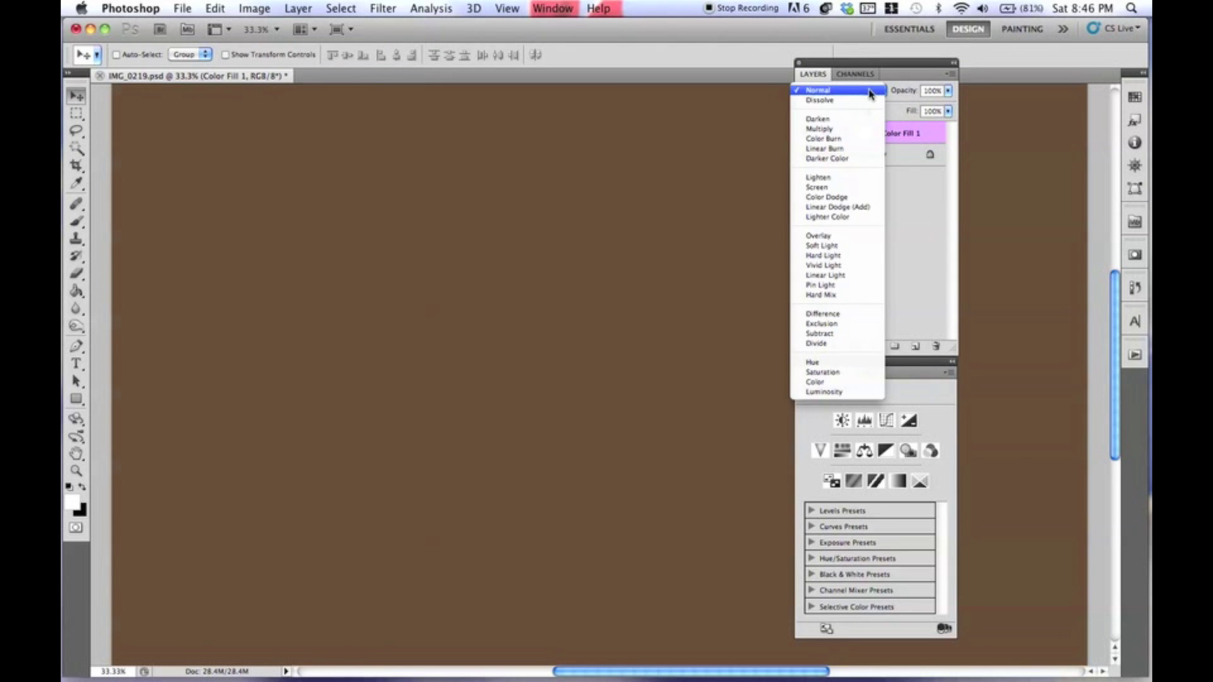
left_click(822, 383)
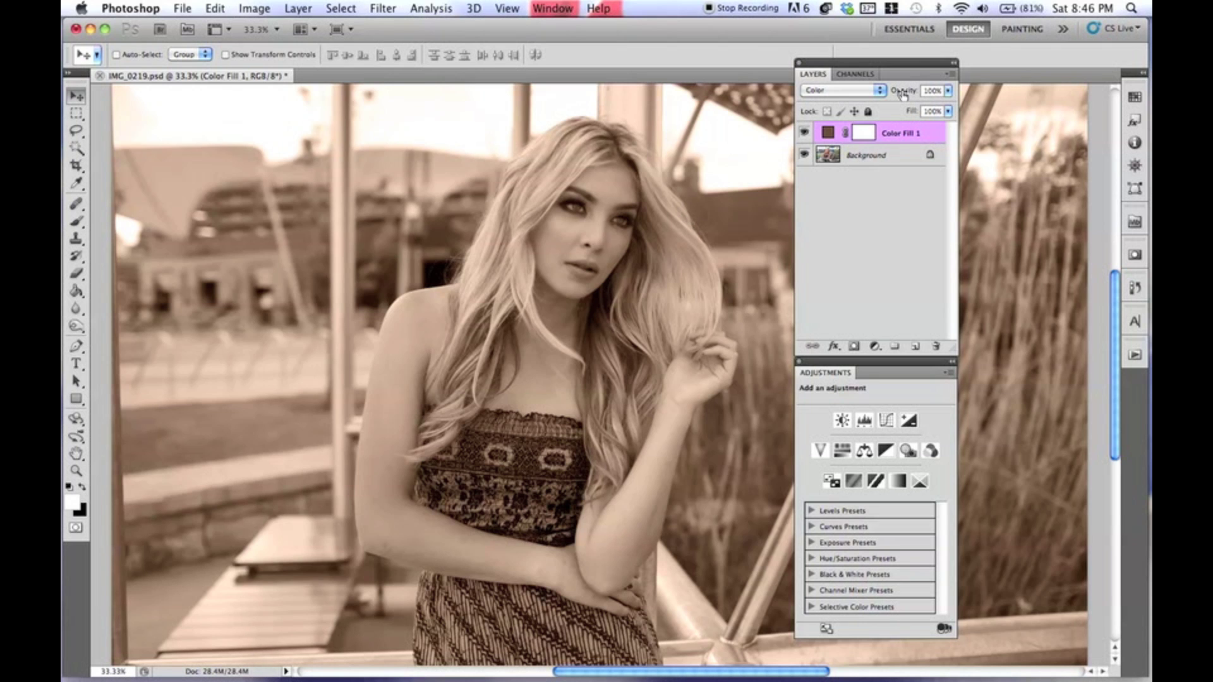
left_click_drag(902, 93, 840, 95)
left_click(804, 132)
left_click(805, 132)
- Add a Curves 1 adjustment layer and float the Curves and Layers panels side by side
left_click(302, 9)
mouse_move(417, 156)
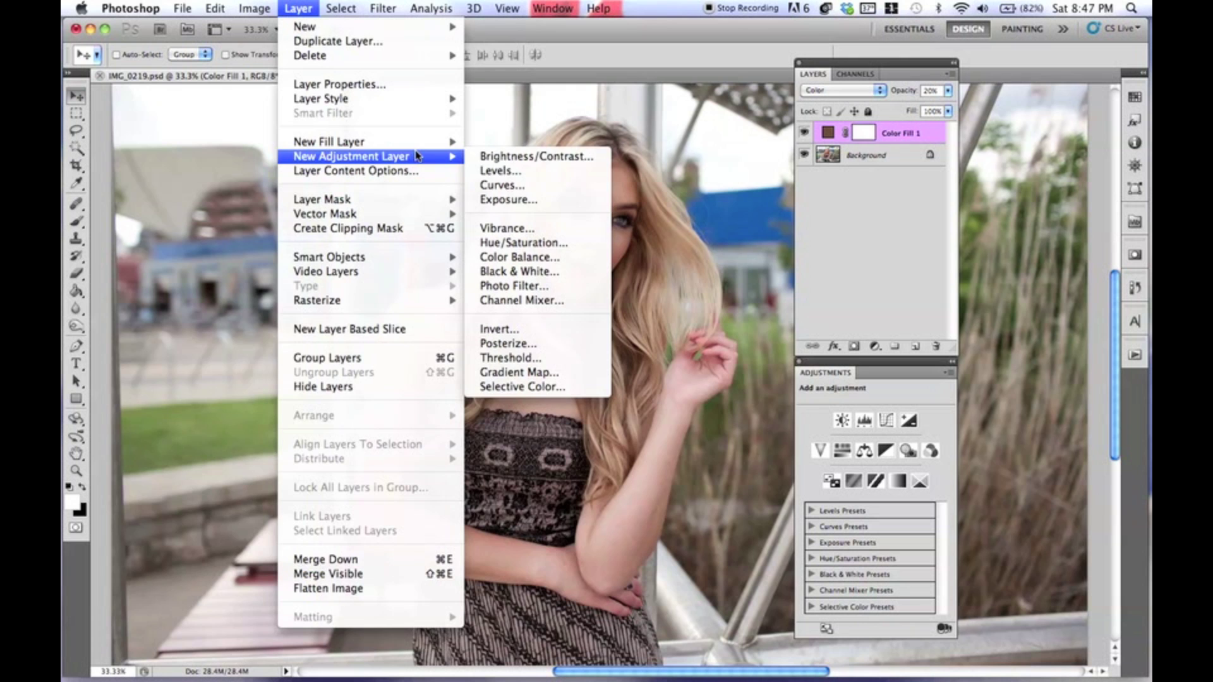
left_click(547, 187)
left_click(729, 289)
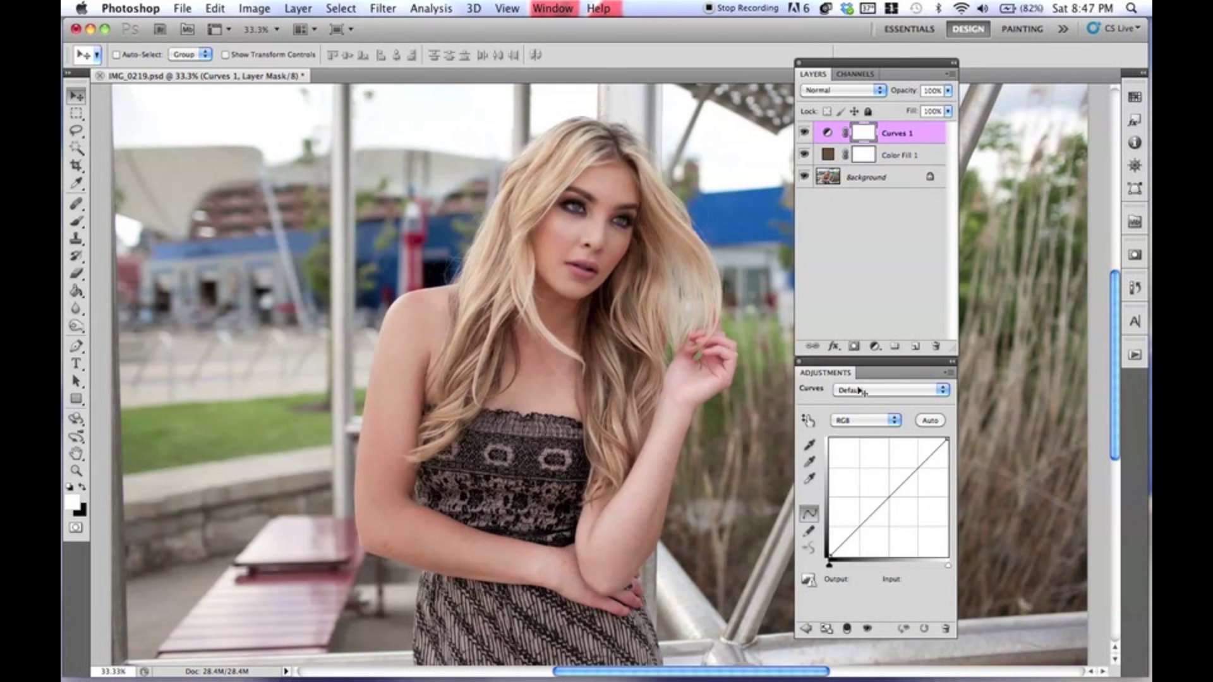
left_click_drag(835, 374, 754, 268)
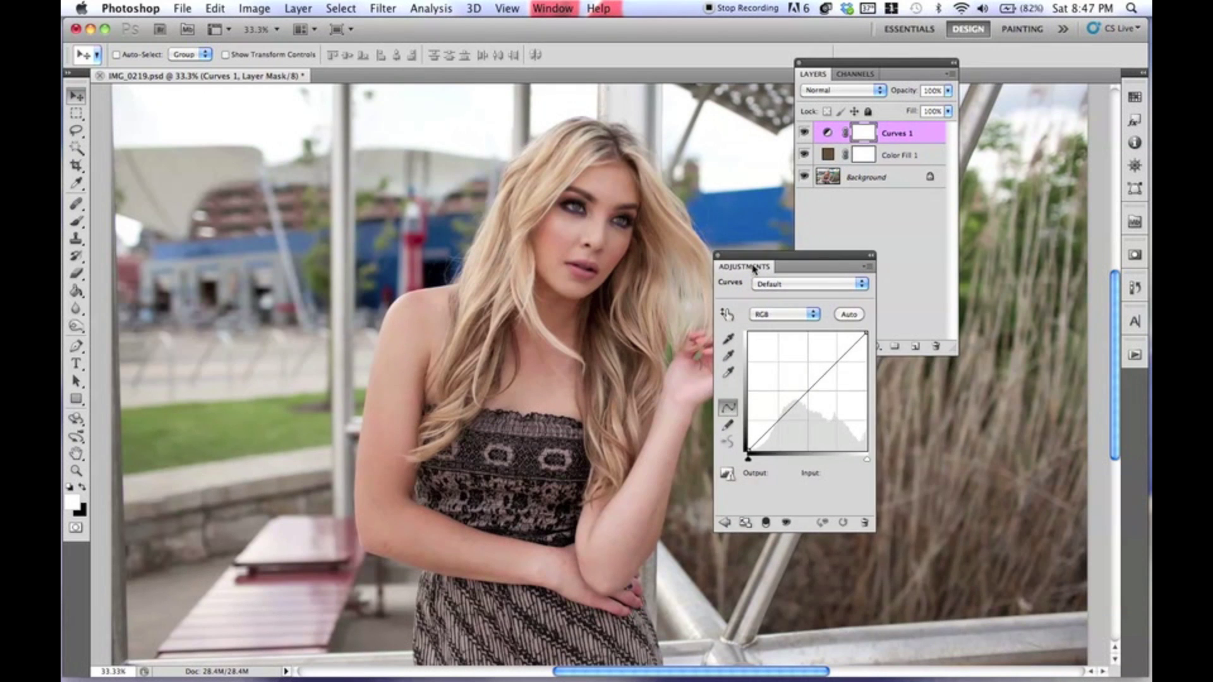
left_click_drag(897, 73, 994, 216)
left_click_drag(858, 253, 868, 209)
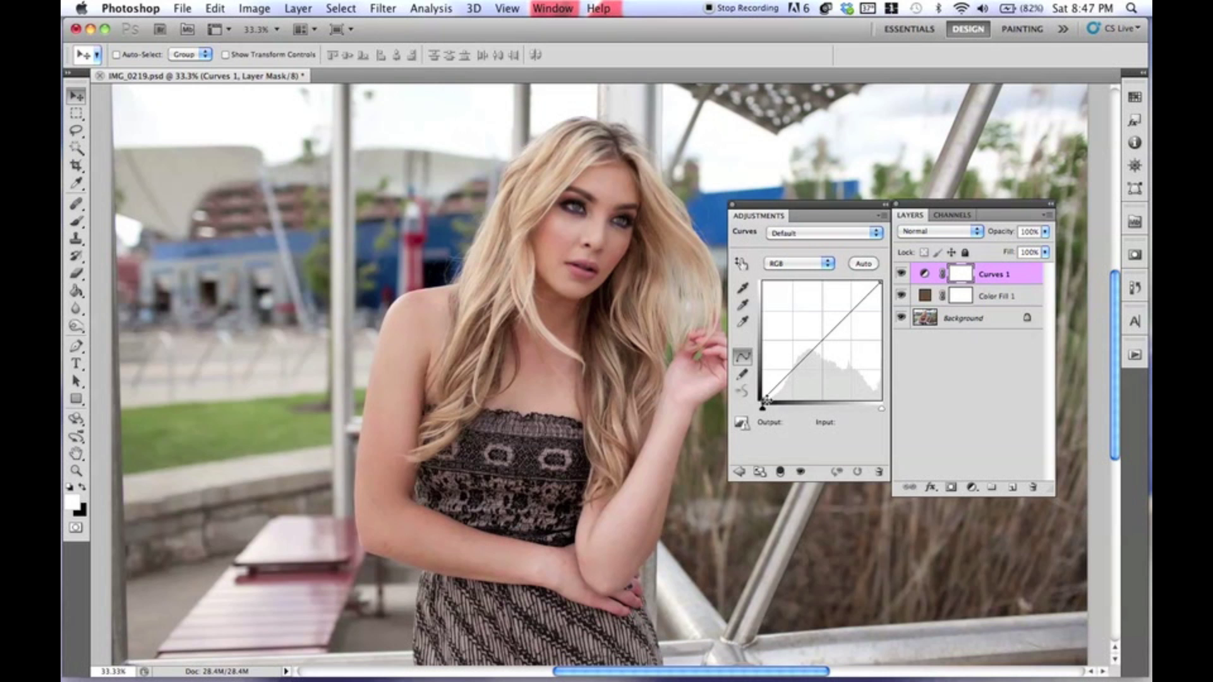
- Raise the curve's black point to 16, add a midtone point, and lower white to 239
left_click_drag(762, 399, 762, 392)
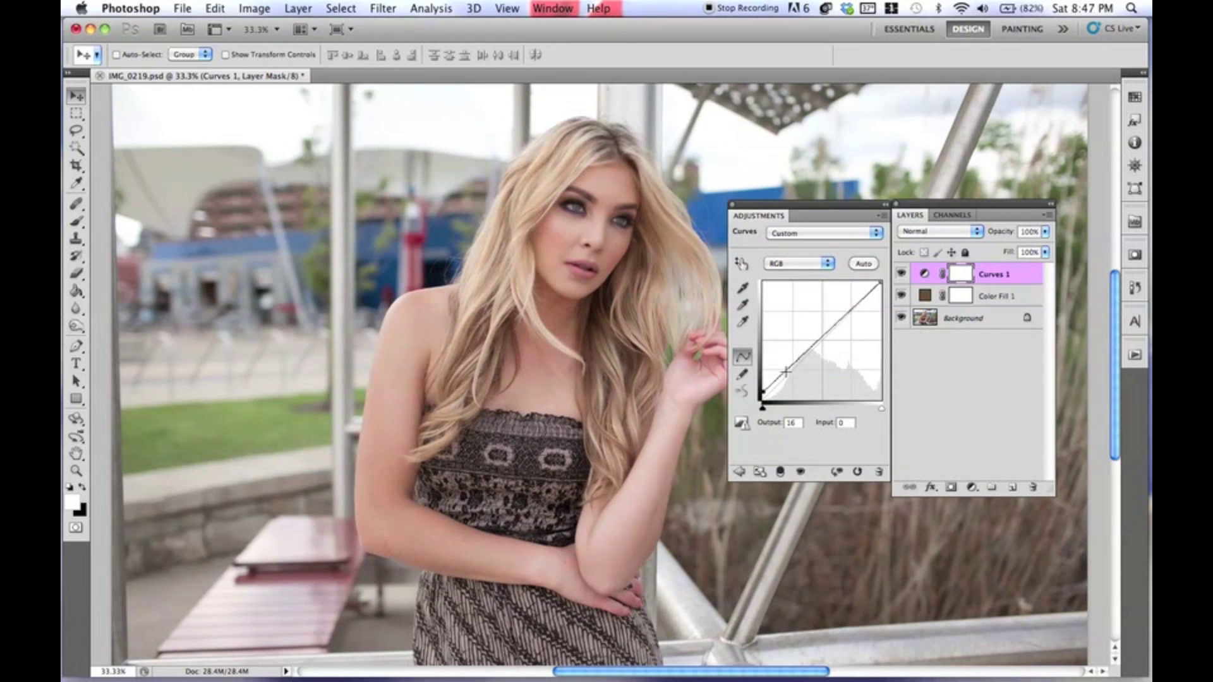
left_click_drag(786, 371, 837, 314)
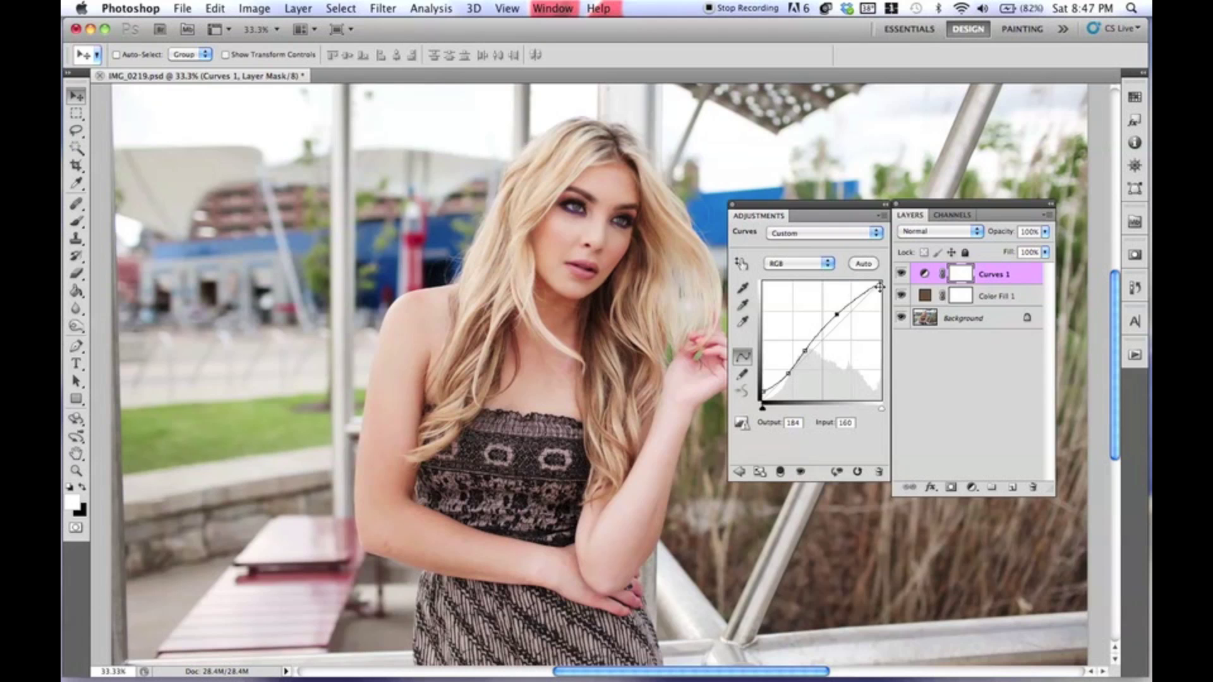
left_click(762, 393)
left_click_drag(880, 282, 887, 288)
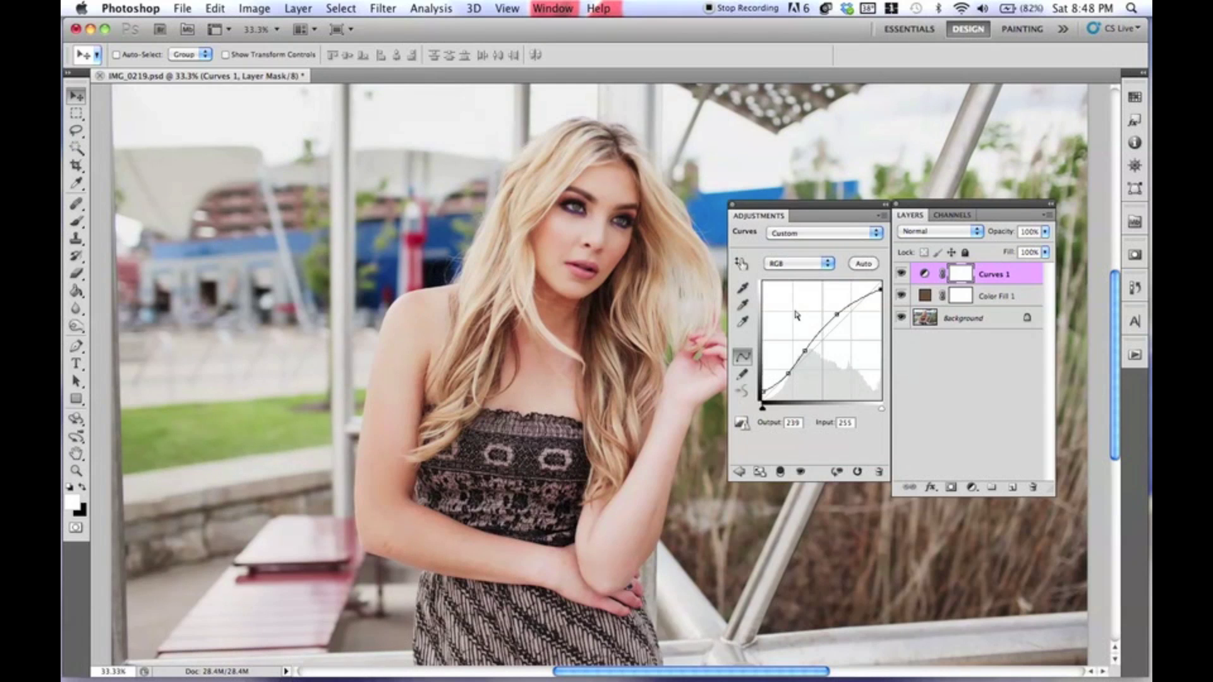
- Add a Red channel point boosting red in the highlights, then compare before and after
left_click(797, 269)
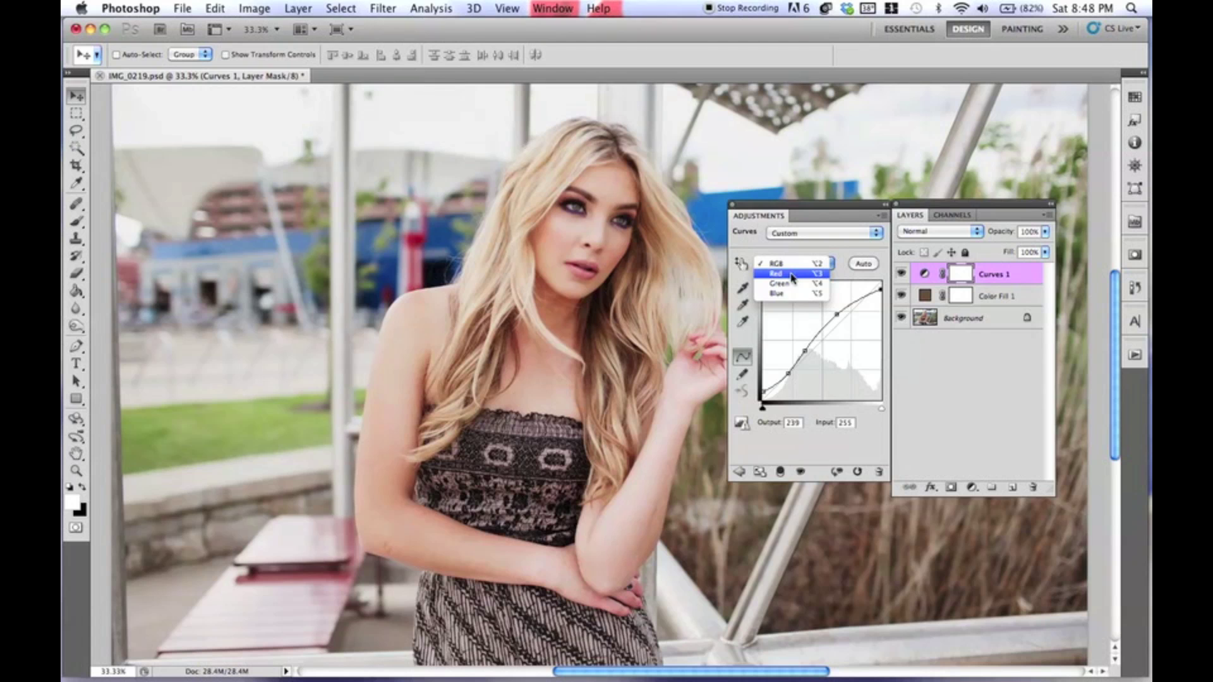
left_click(793, 276)
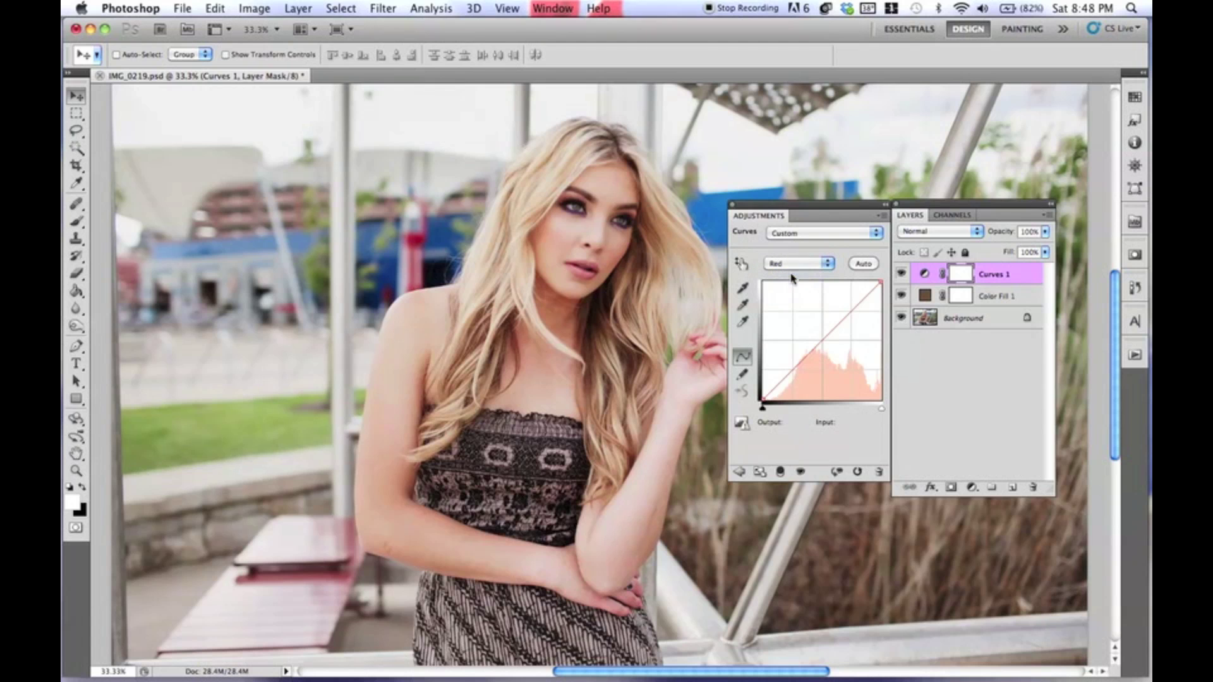
left_click(818, 342)
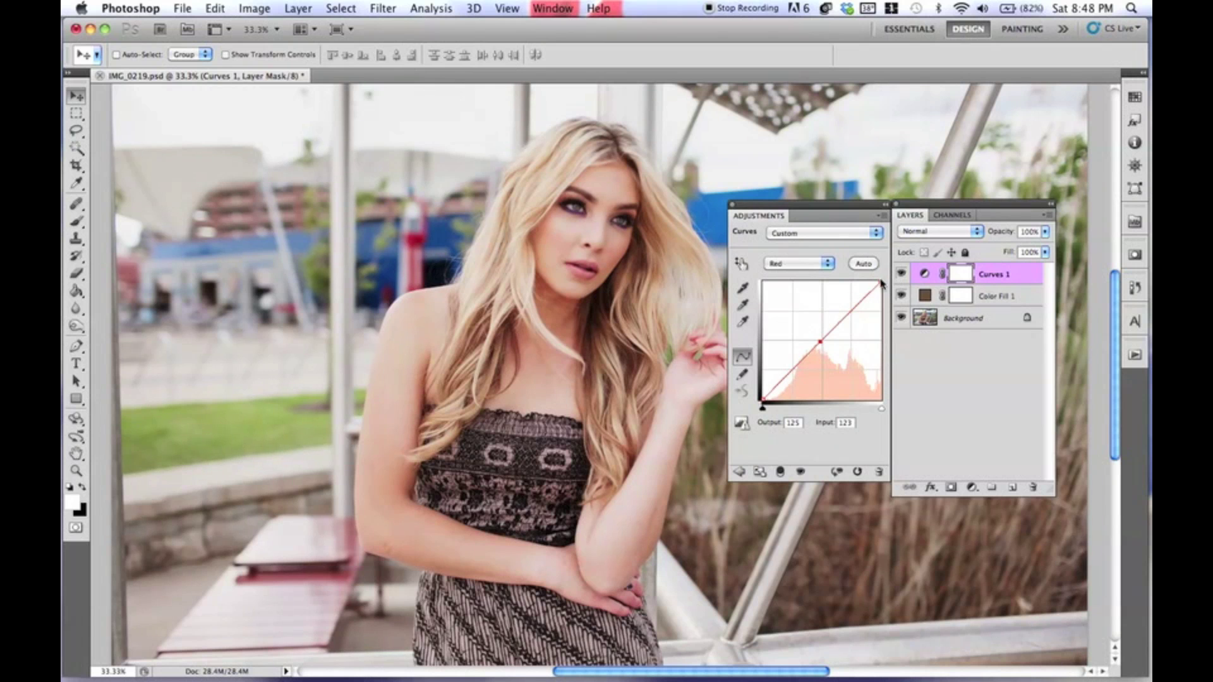
left_click_drag(880, 284, 870, 272)
left_click(901, 274)
left_click(901, 273)
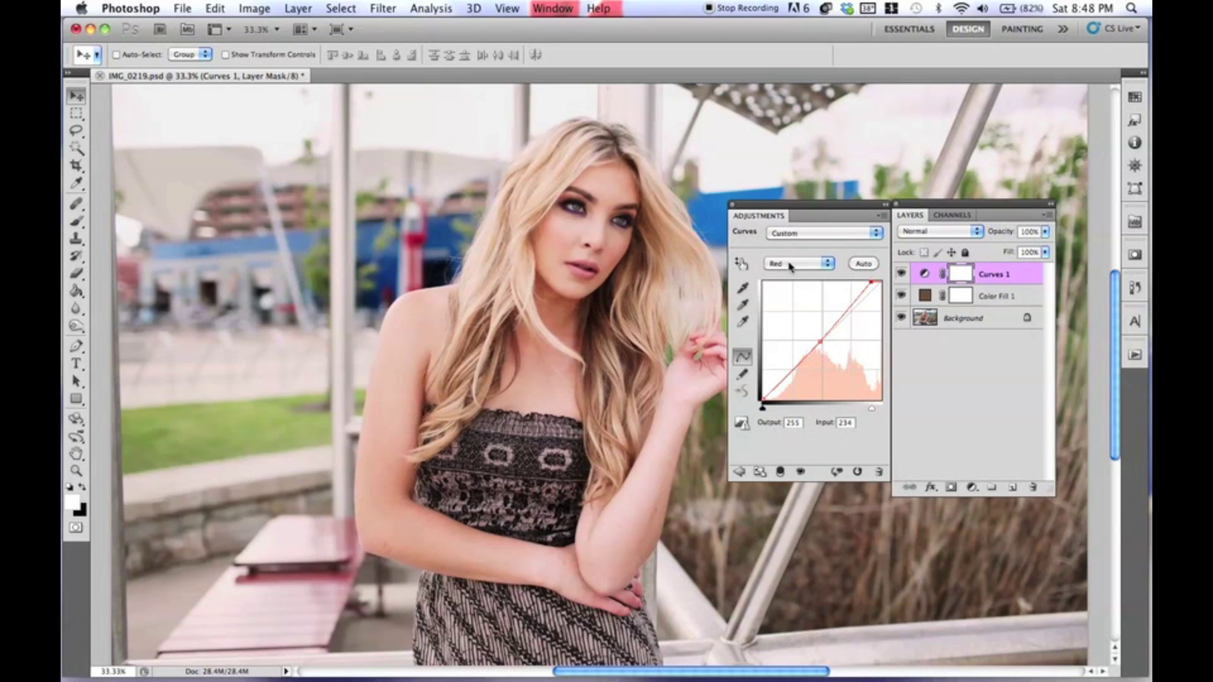
- Bend the Green channel curve: highlight 171 to 176, shadow 61 down to 56
left_click(812, 265)
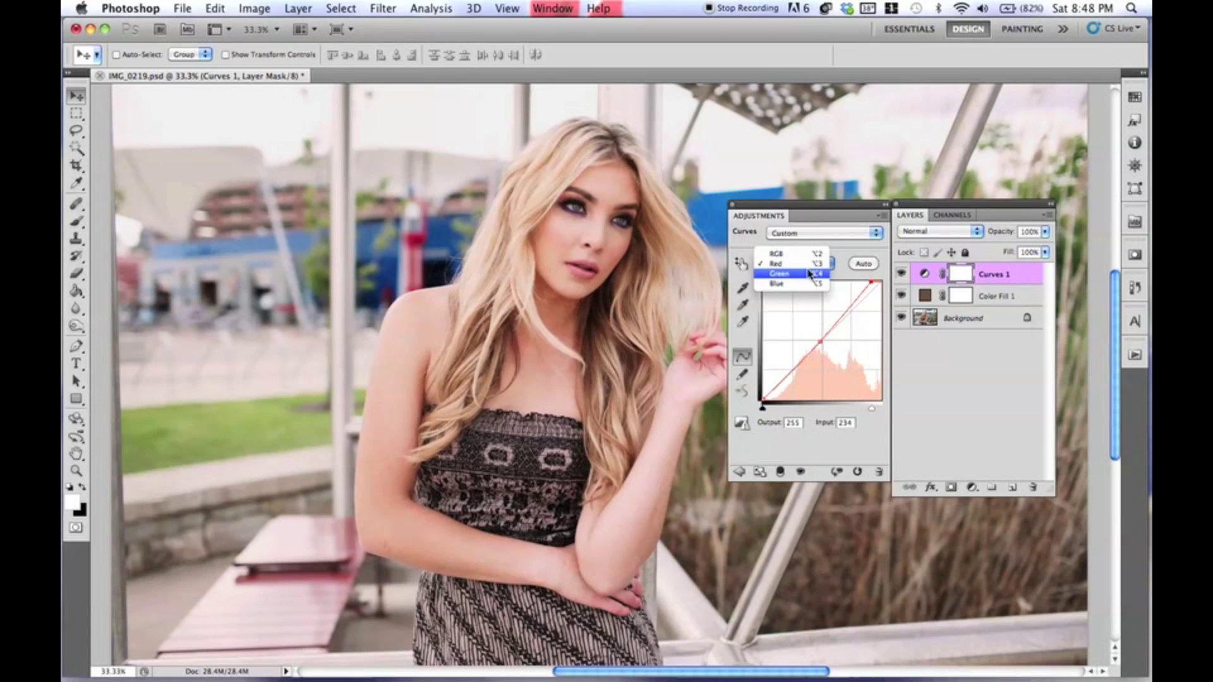
left_click(806, 274)
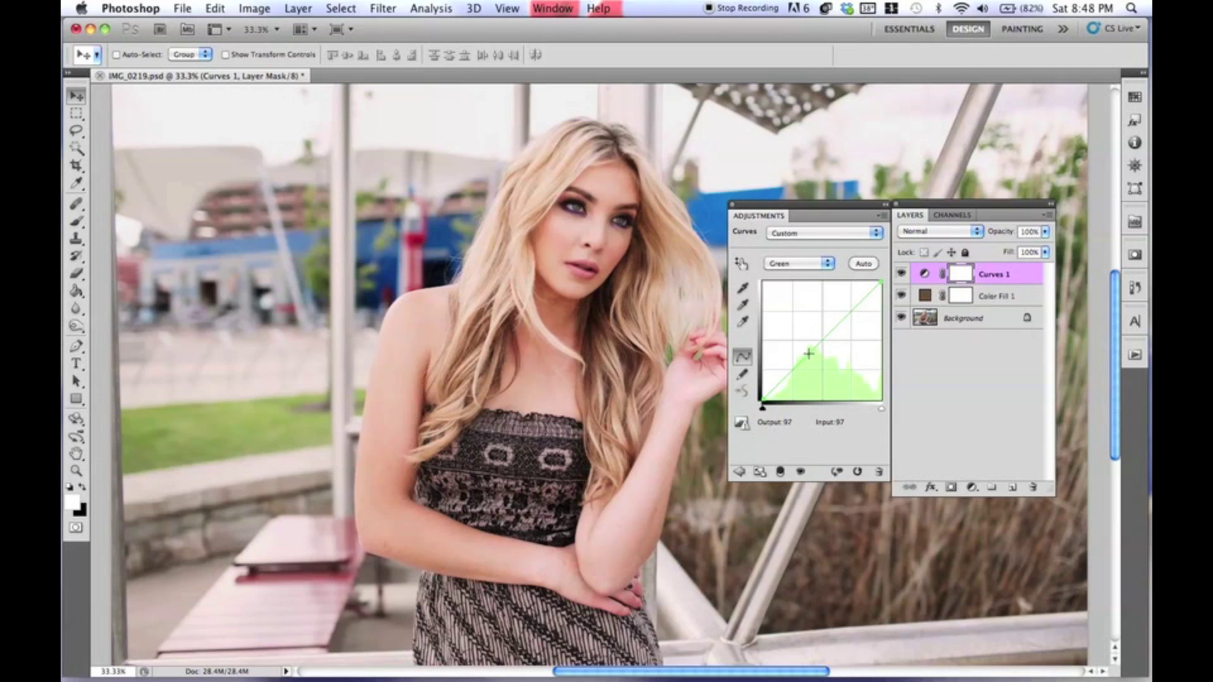
left_click(791, 373)
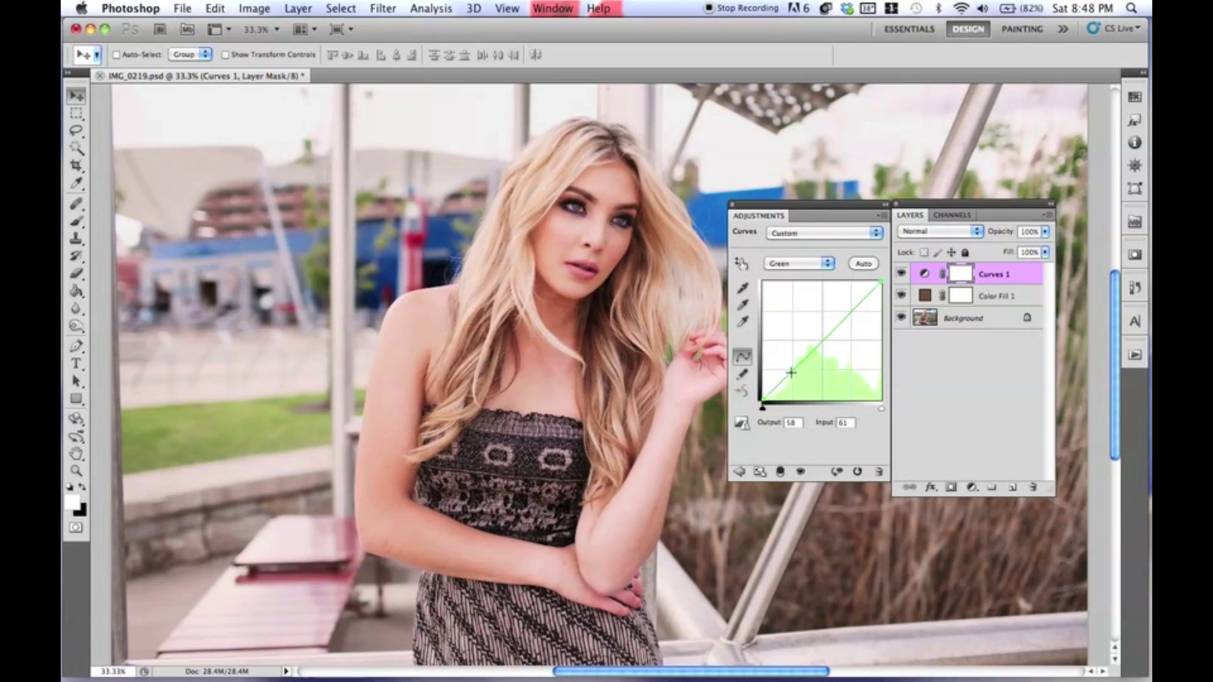
left_click(841, 321)
left_click_drag(841, 319, 843, 319)
left_click_drag(843, 316, 844, 316)
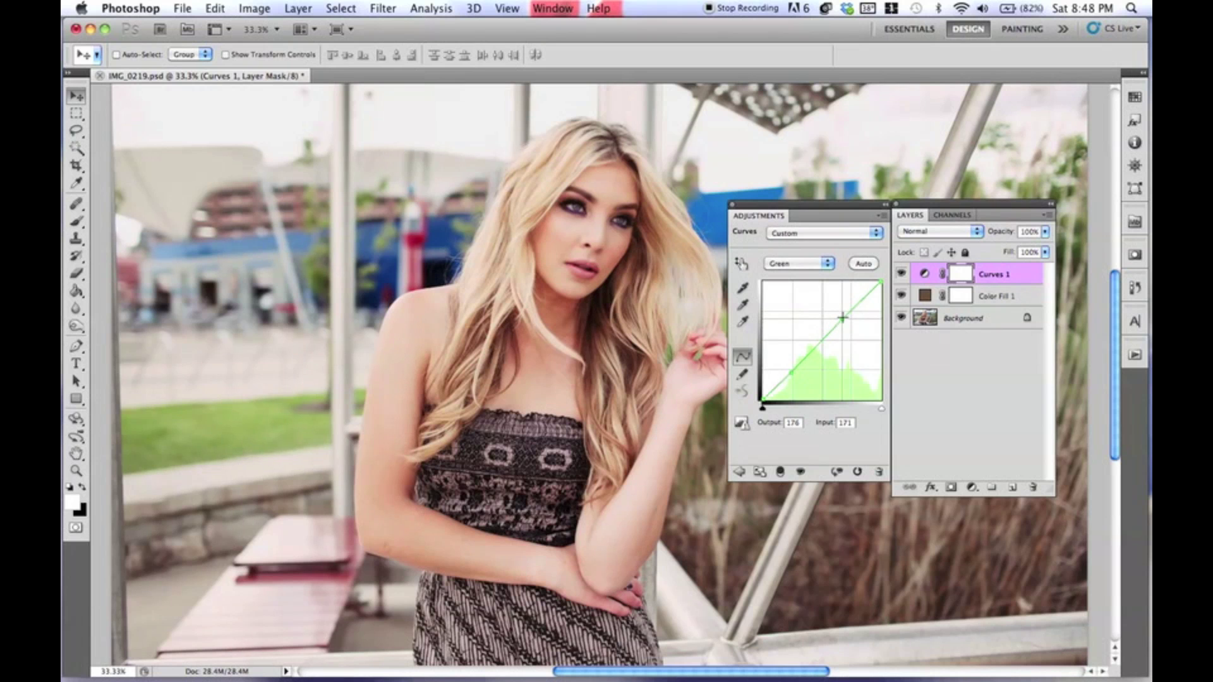
left_click_drag(841, 318, 841, 318)
left_click(791, 375)
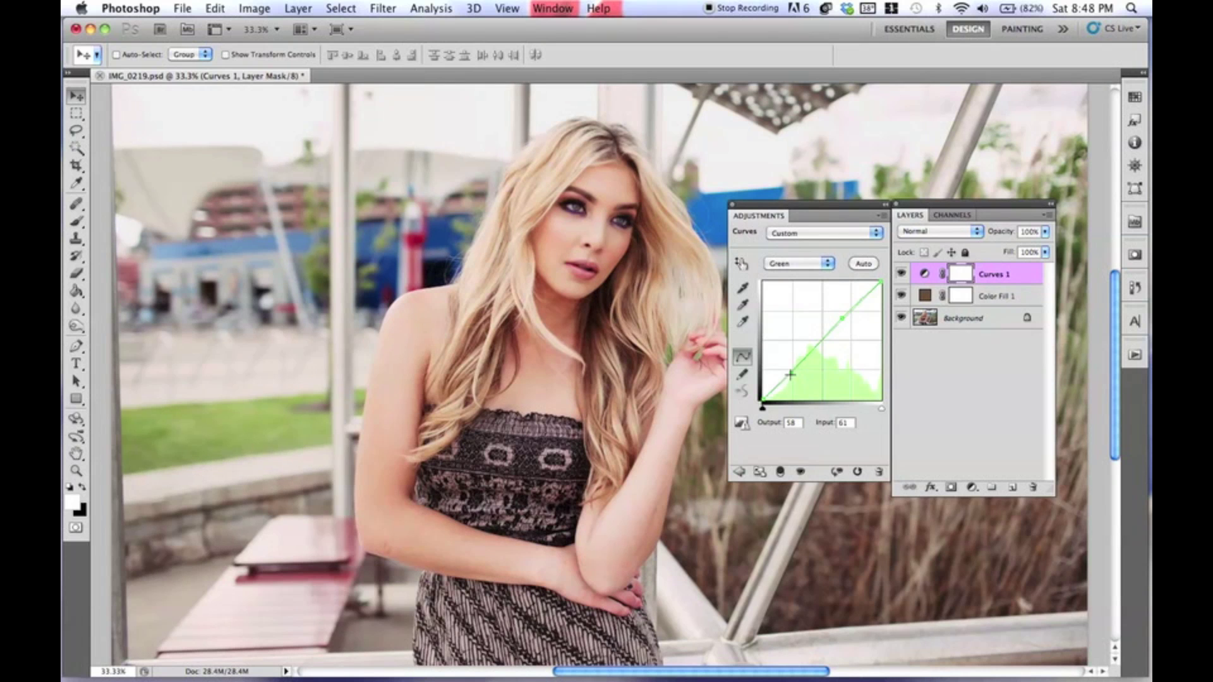
left_click(807, 265)
- Shape the Blue curve: black point to 15, white point to 247, lower point 68 to 65
left_click(806, 274)
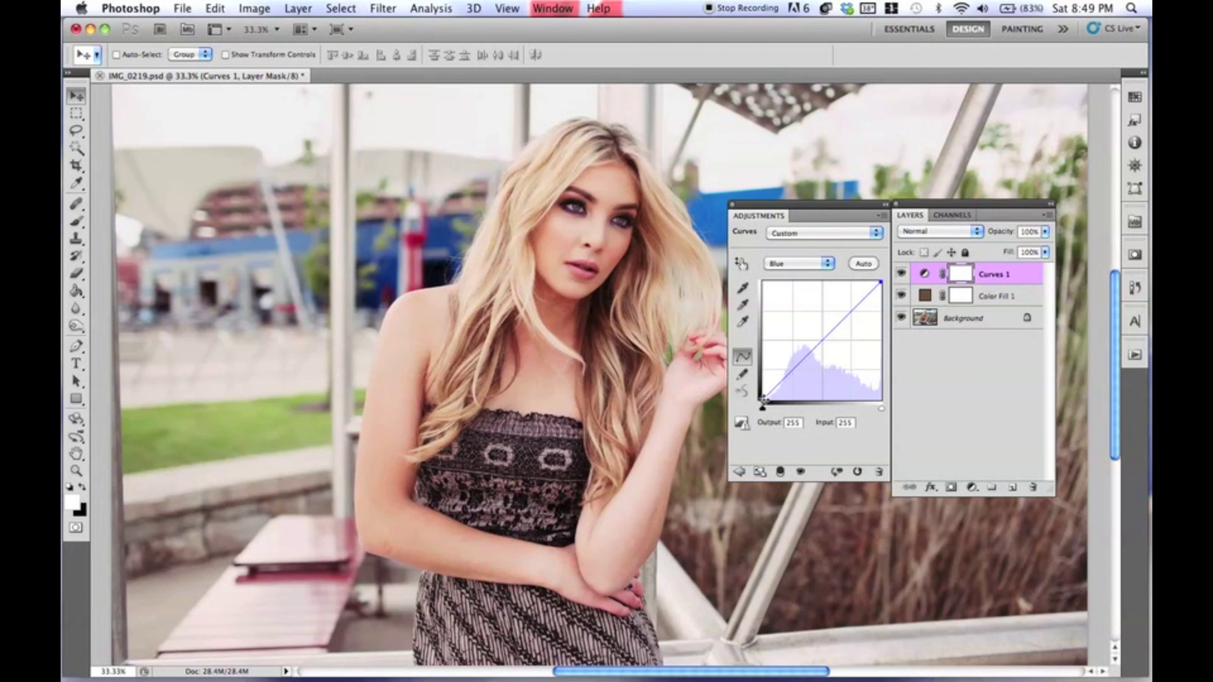
left_click(786, 373)
left_click_drag(763, 400, 787, 373)
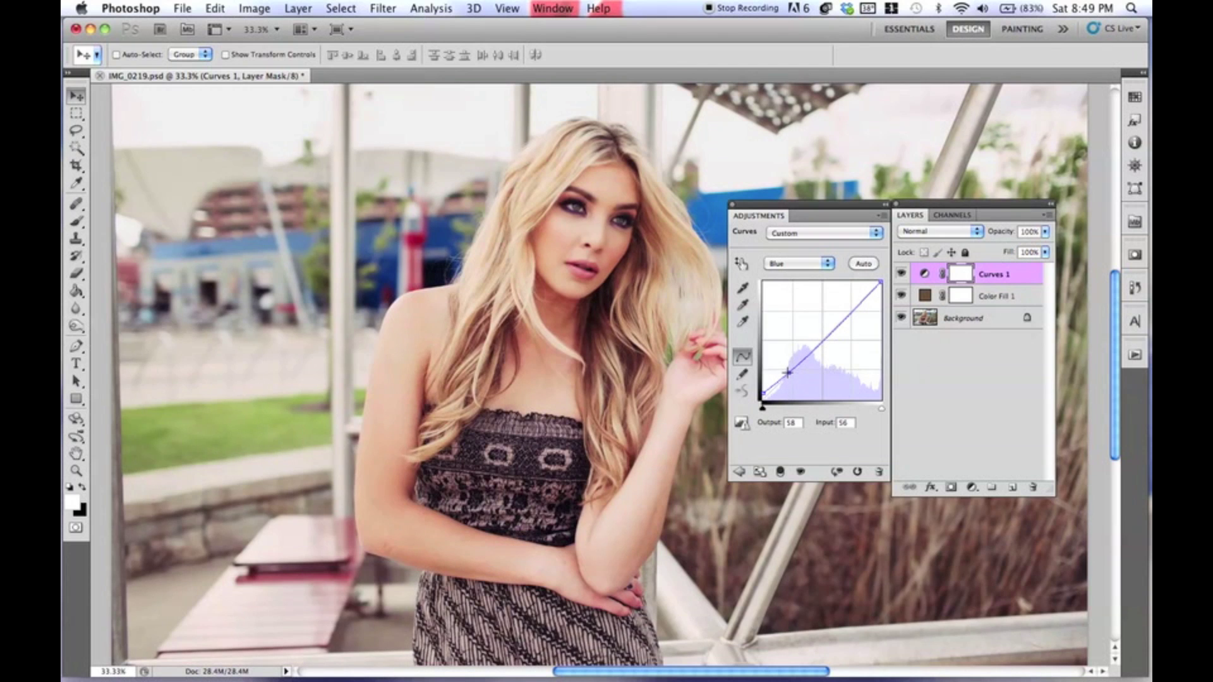
left_click(838, 323)
left_click_drag(881, 280, 878, 279)
left_click_drag(789, 373, 795, 369)
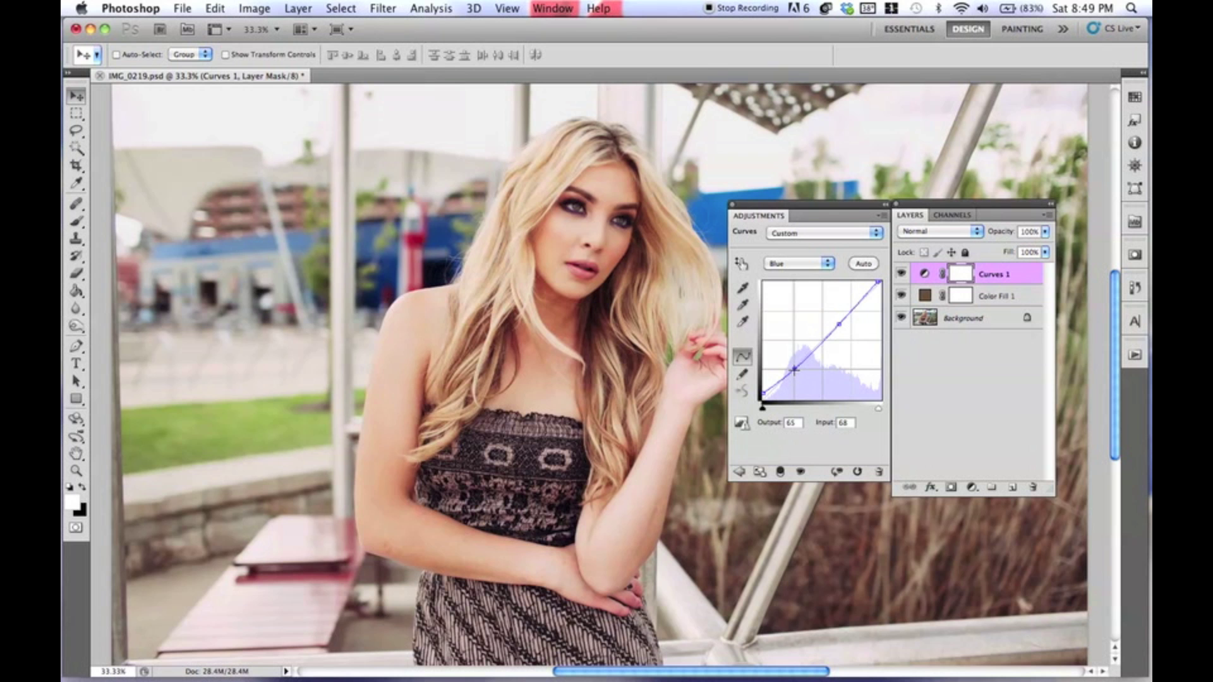
- Compare Curves 1 on and off, then return to the composite RGB curve
left_click(903, 274)
left_click(902, 274)
left_click(902, 274)
left_click(902, 274)
left_click(901, 274)
left_click(901, 274)
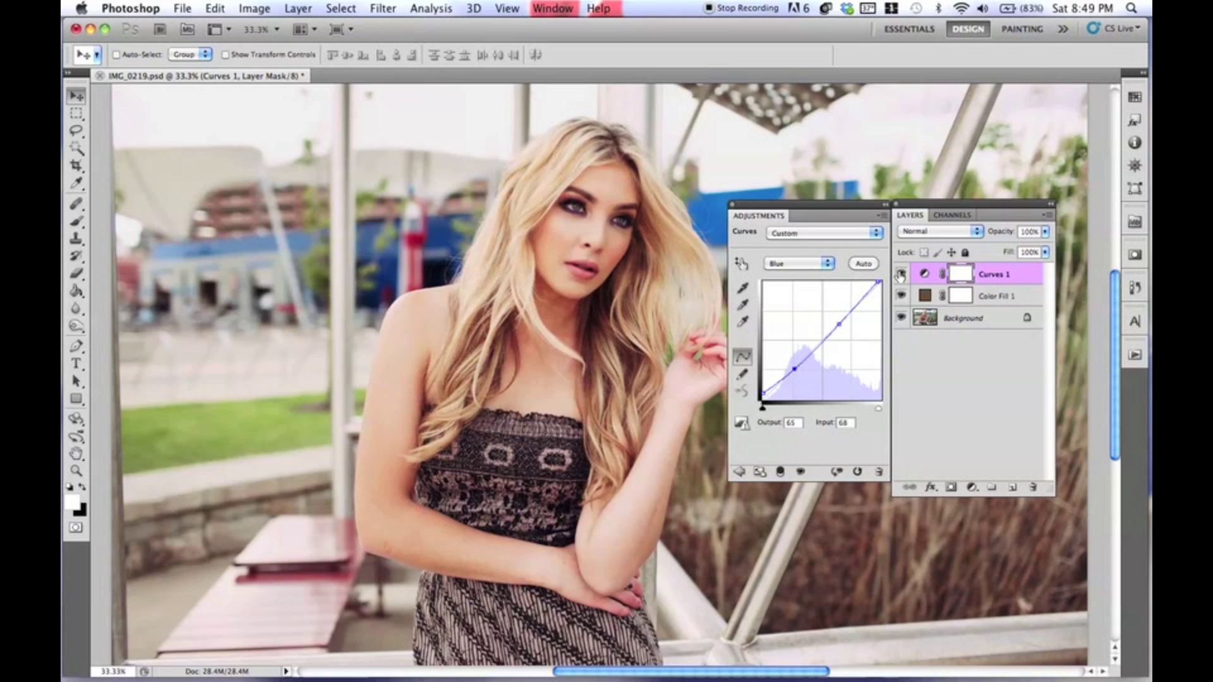
left_click(794, 263)
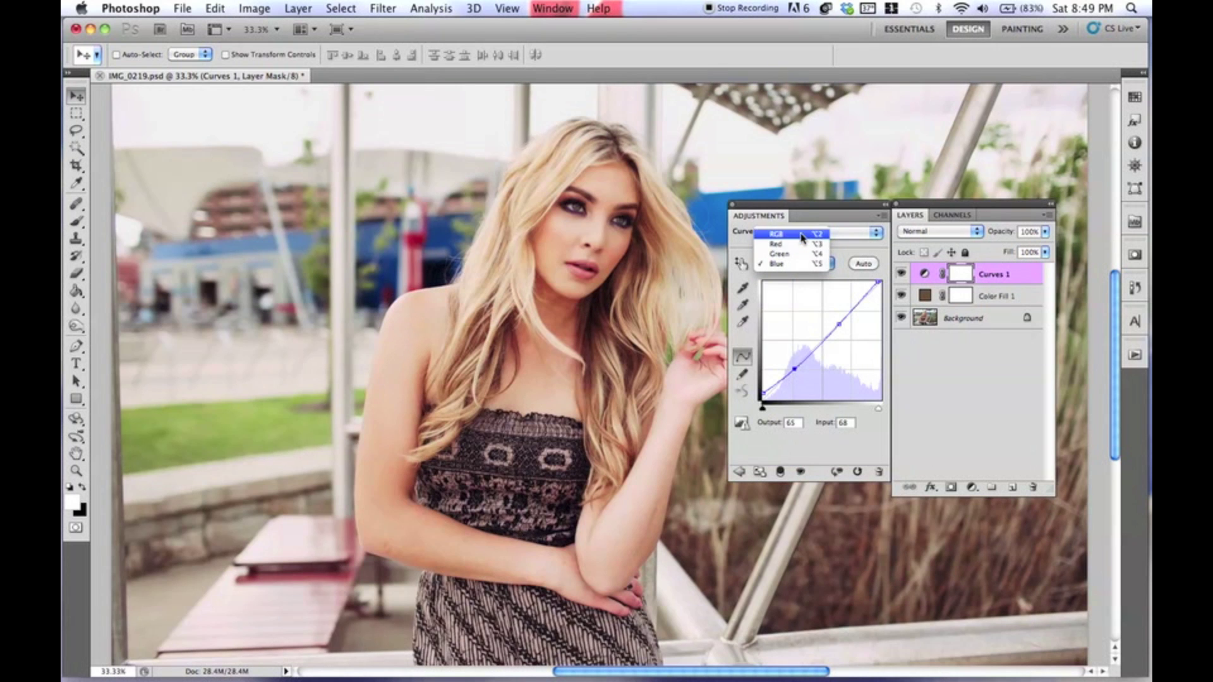
left_click(801, 236)
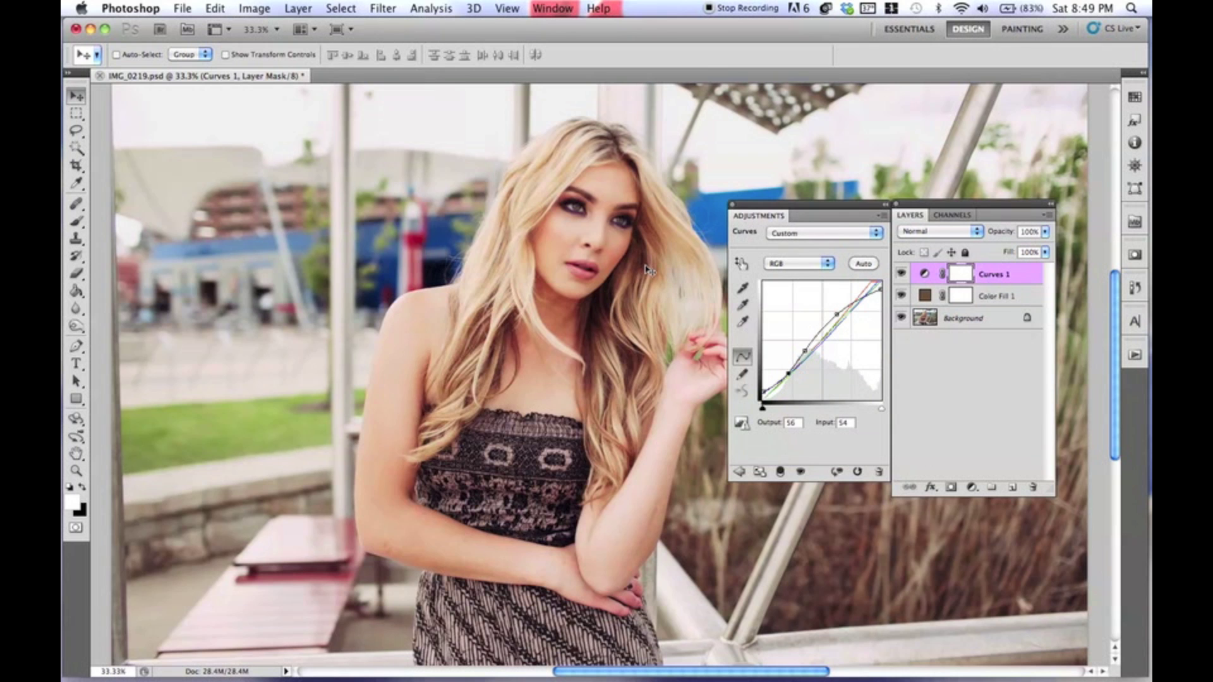
left_click(314, 8)
- Add a Curves 2 layer and pull its Blue midtone point to 90/99
mouse_move(436, 158)
left_click(503, 184)
left_click(736, 292)
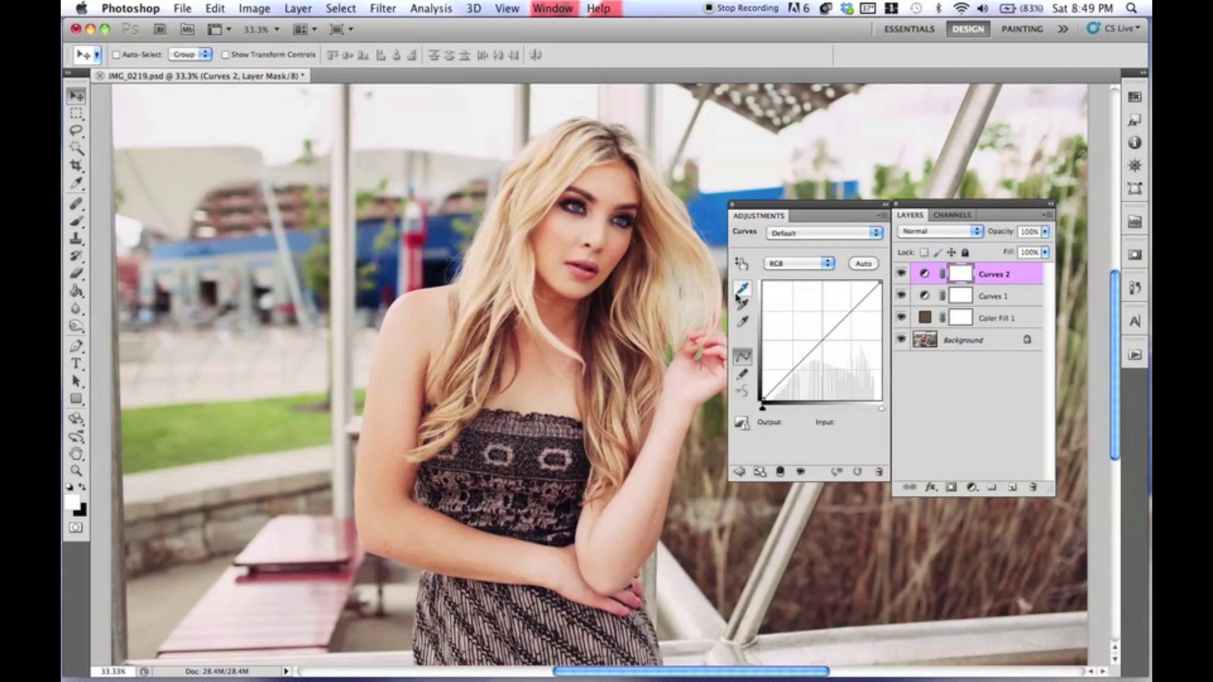
left_click(798, 264)
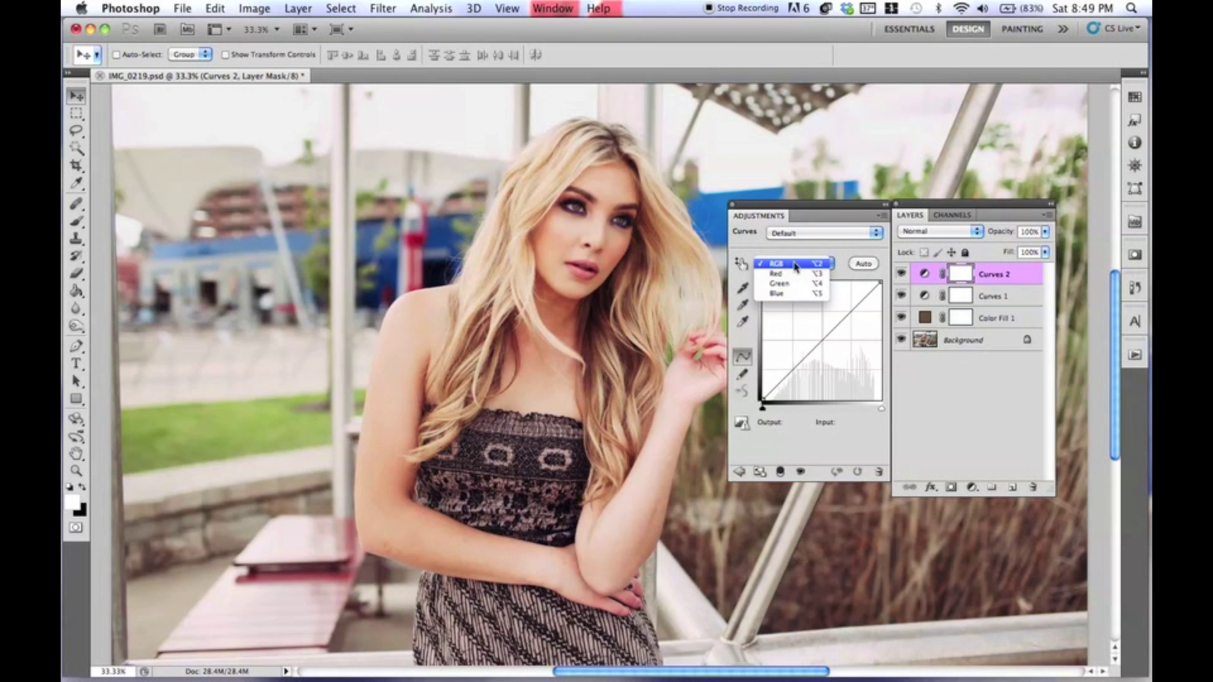
left_click(794, 295)
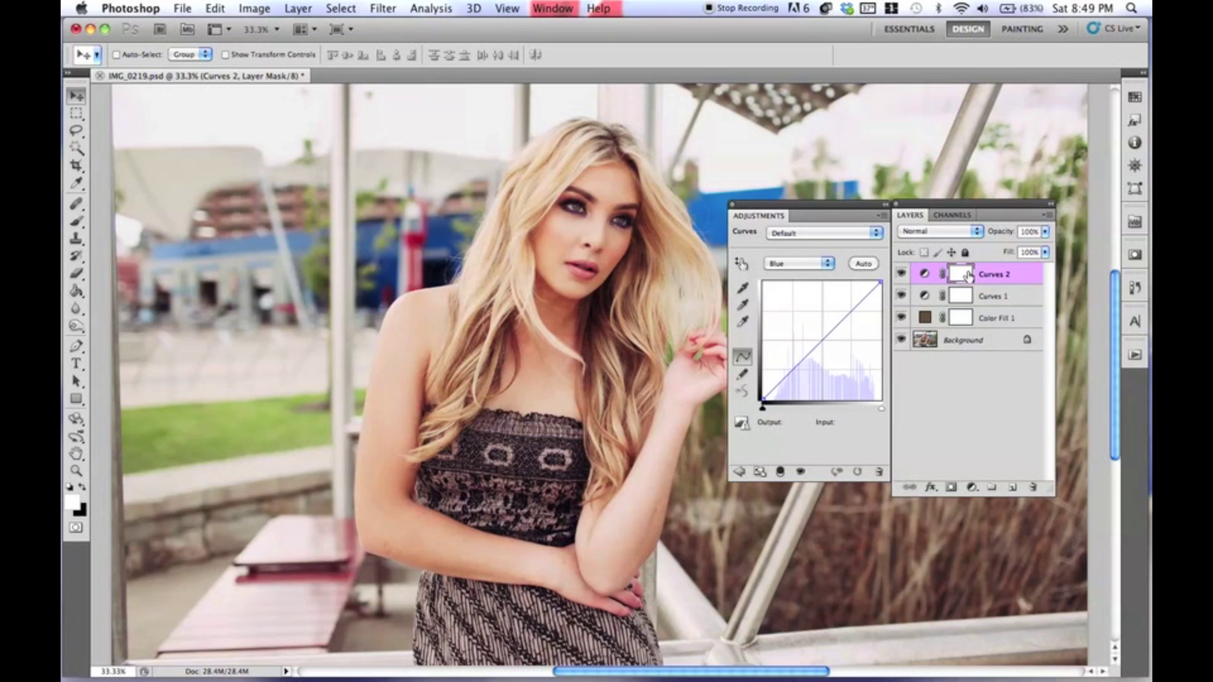
left_click(806, 359)
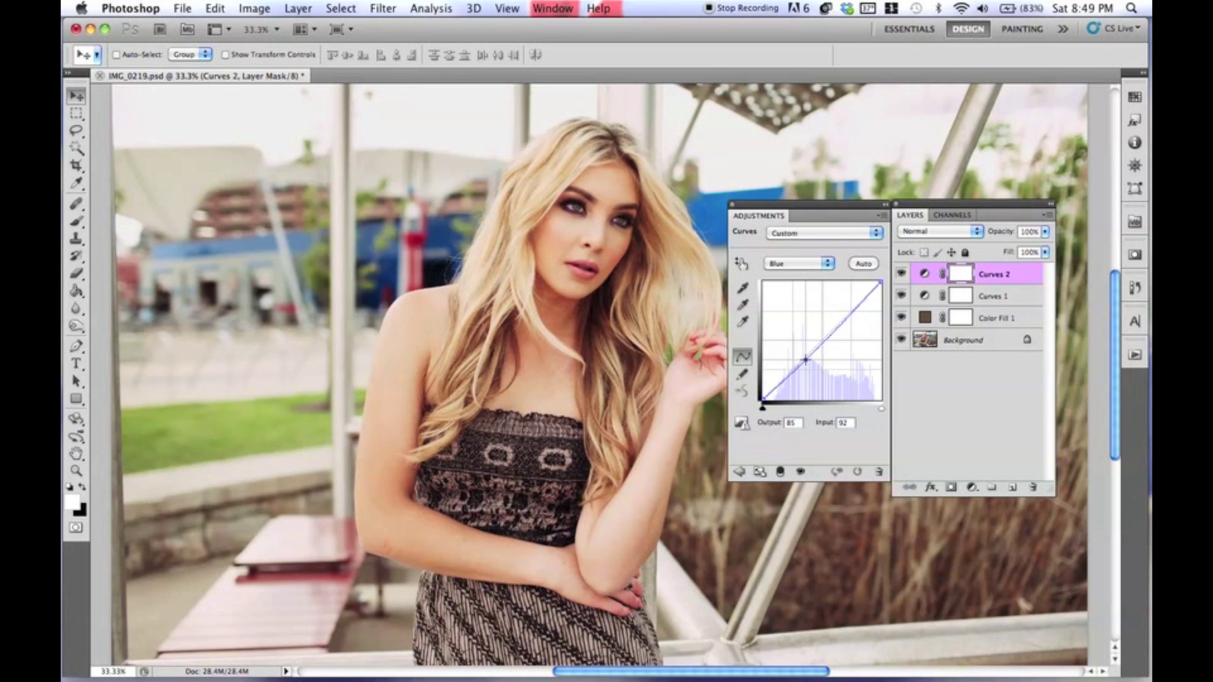
left_click_drag(805, 359, 807, 359)
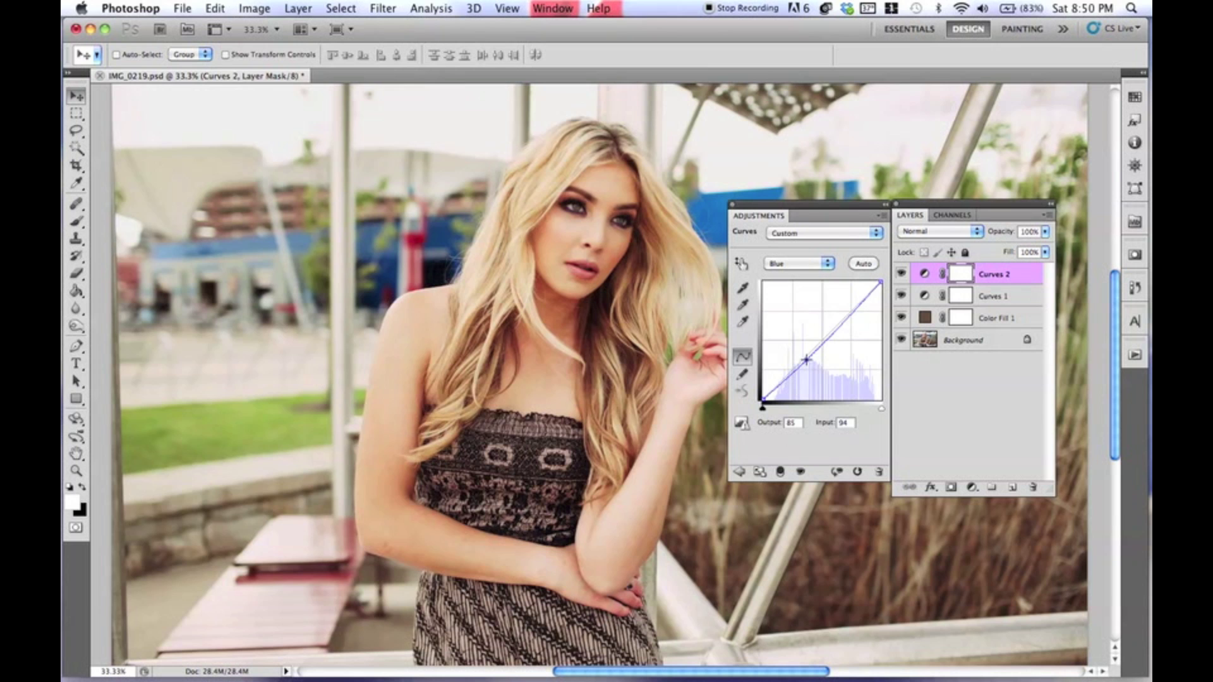
- Raise Curves 2's Green midtone slightly and add Red points at 32/37 and 102/105
left_click(790, 271)
left_click(787, 254)
left_click_drag(806, 357, 806, 357)
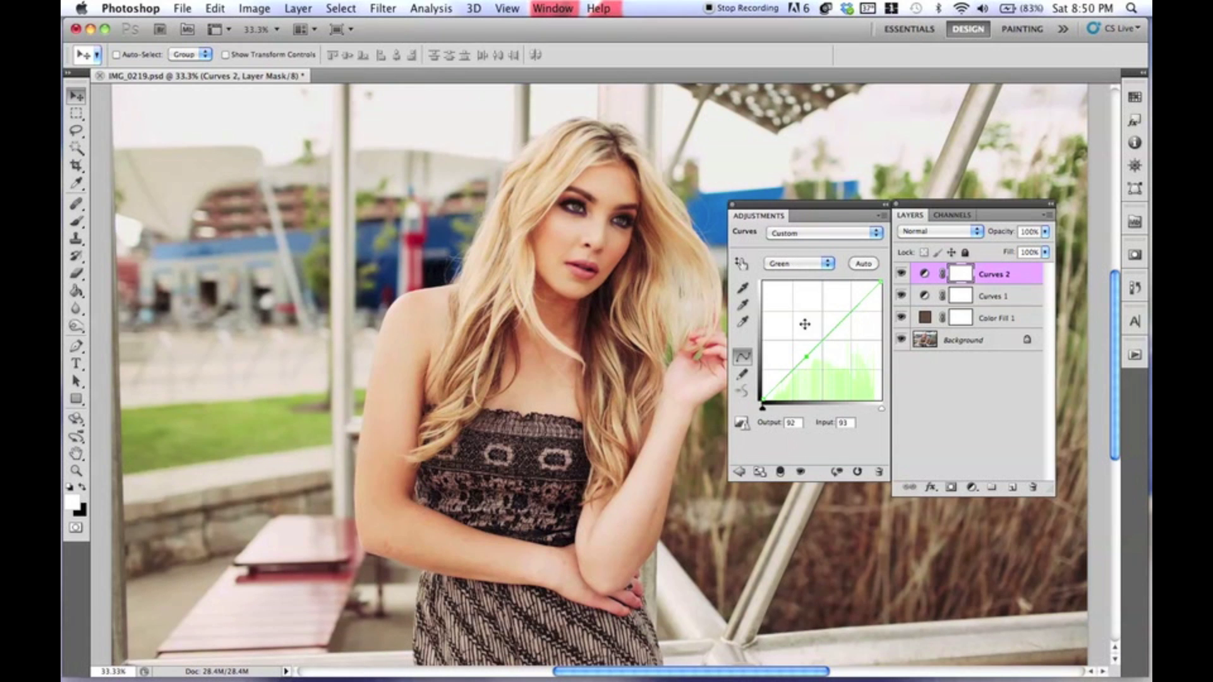
left_click(807, 268)
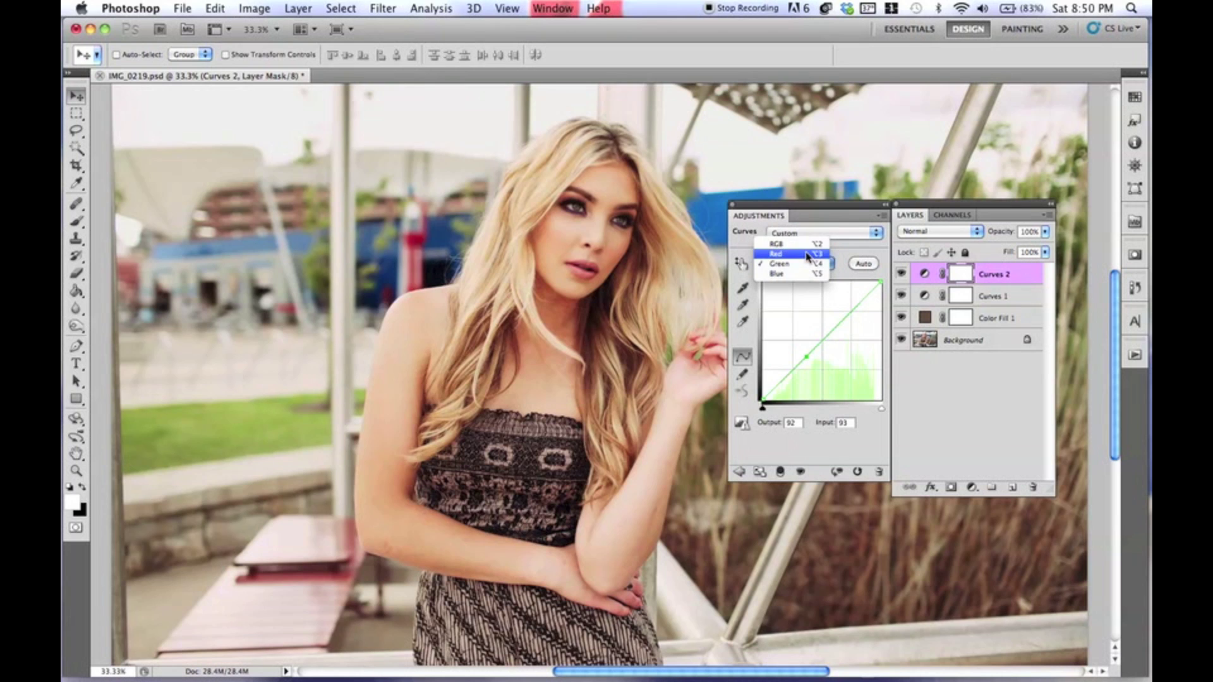
left_click(807, 254)
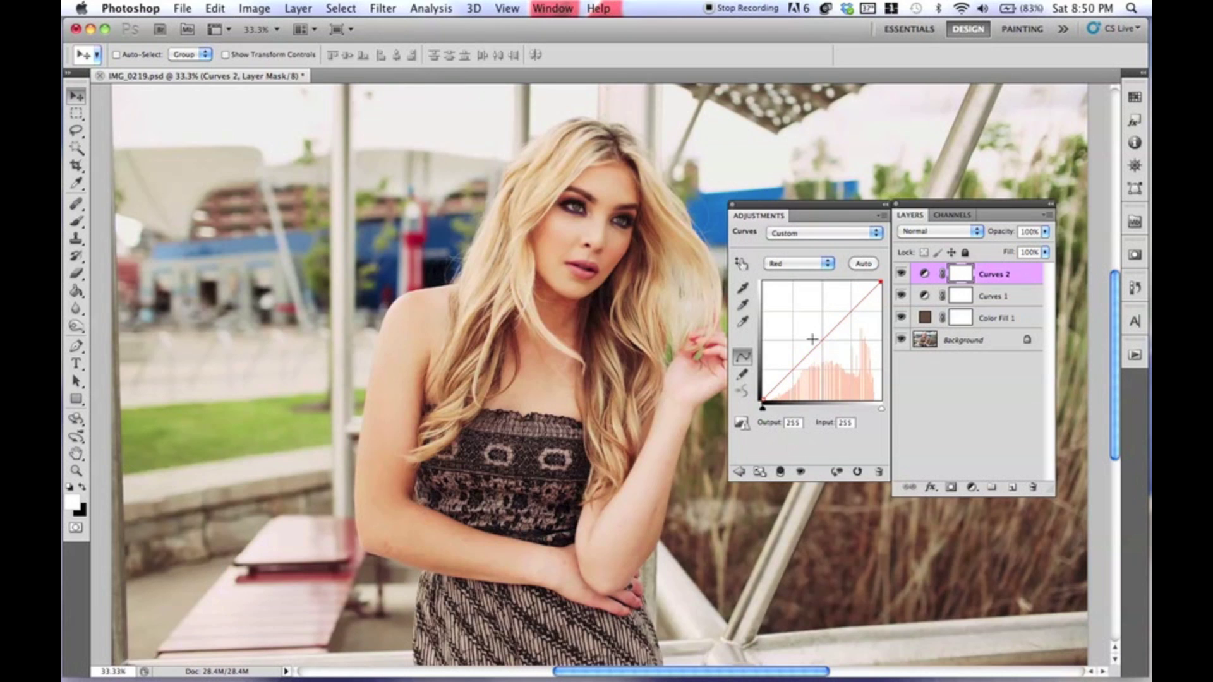
left_click(781, 385)
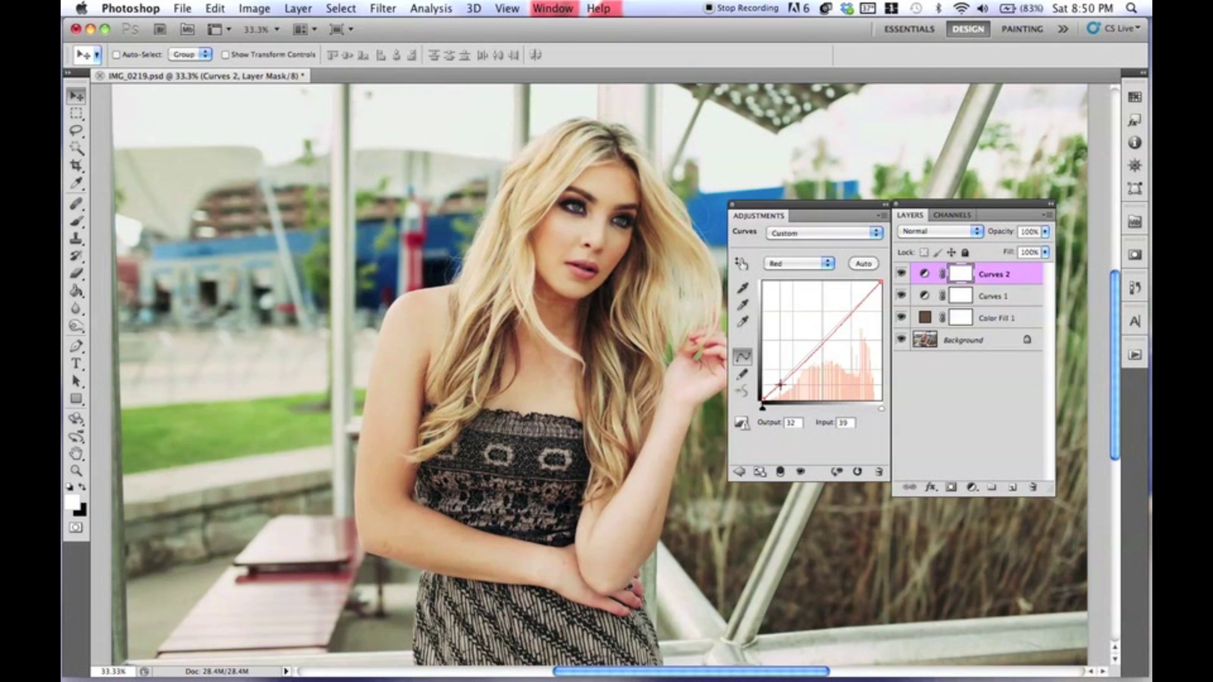
left_click(811, 352)
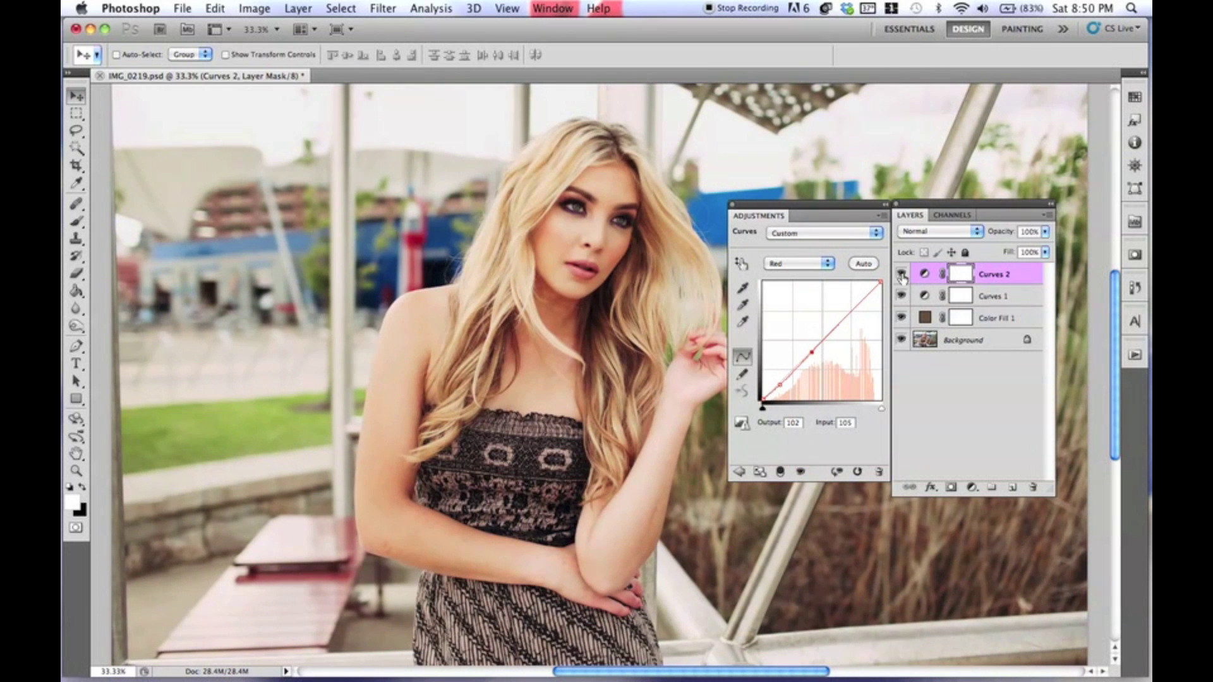
key("super+equal")
scroll(565, 235, "up", 2)
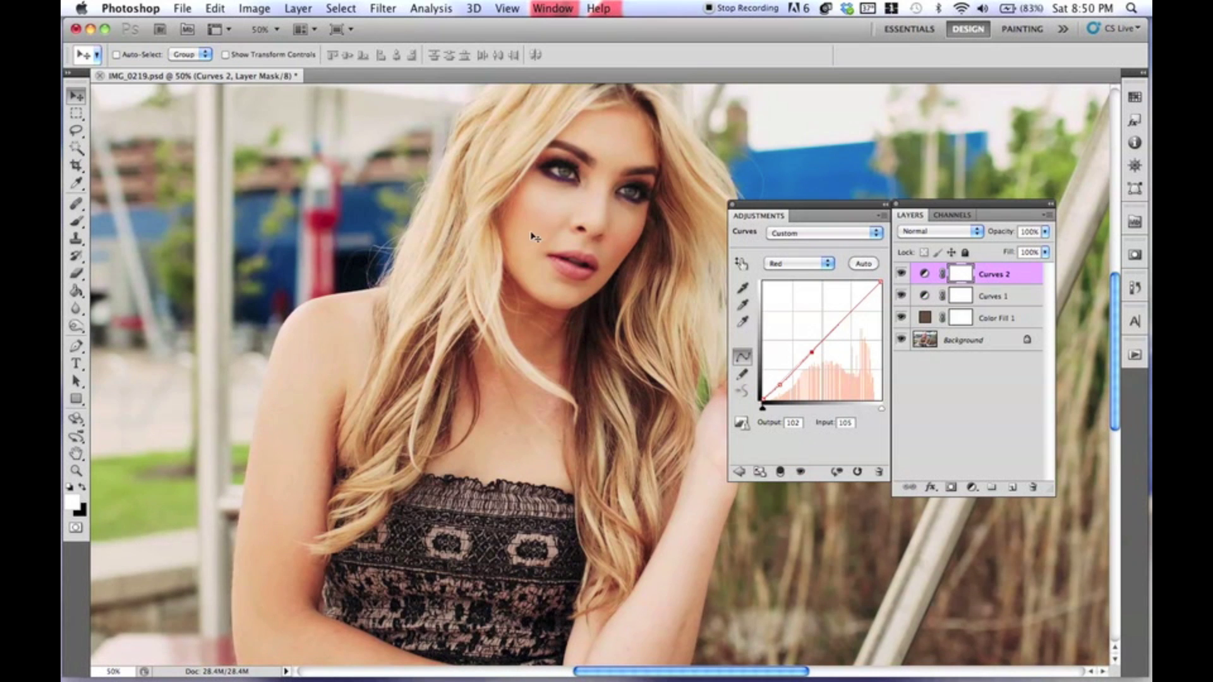
key("super+minus")
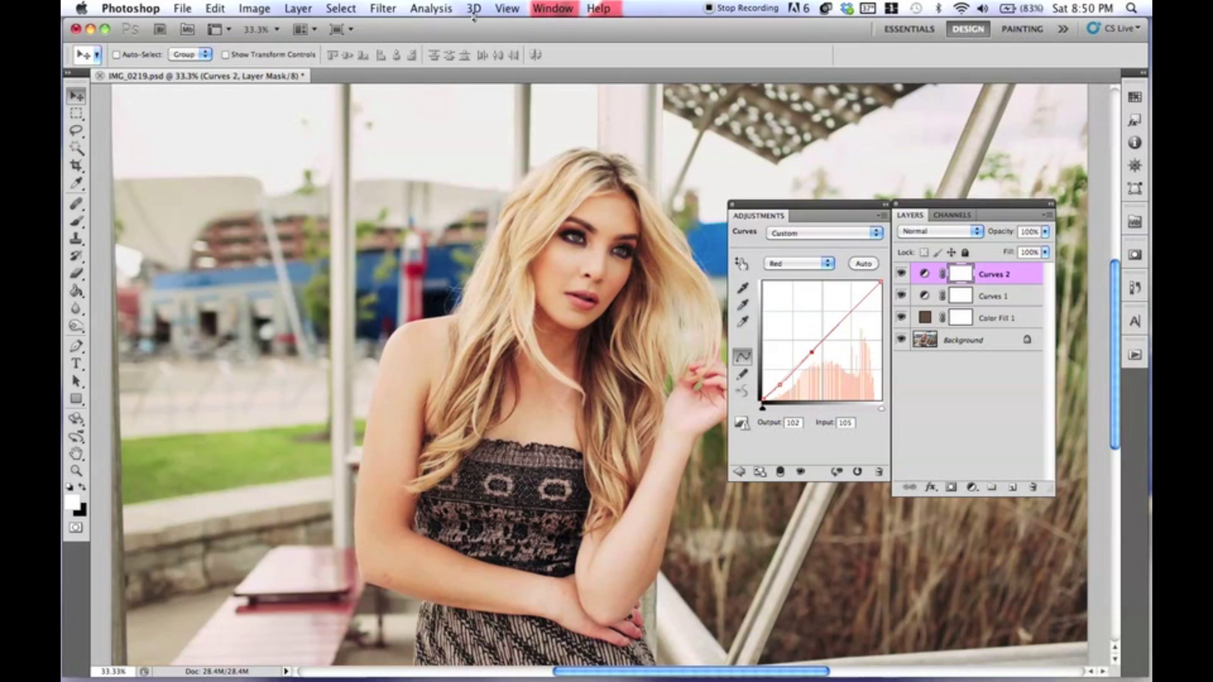
- Add a Gradient fill layer using a black-to-transparent gradient preset
left_click(972, 487)
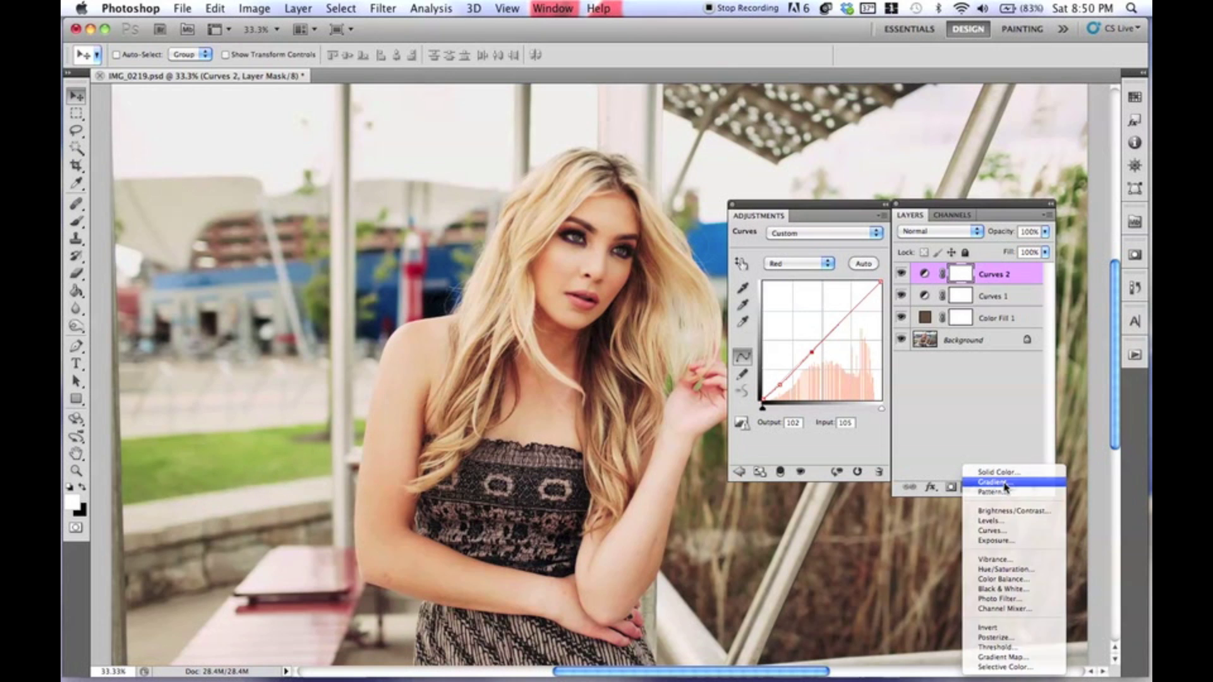
left_click(1005, 483)
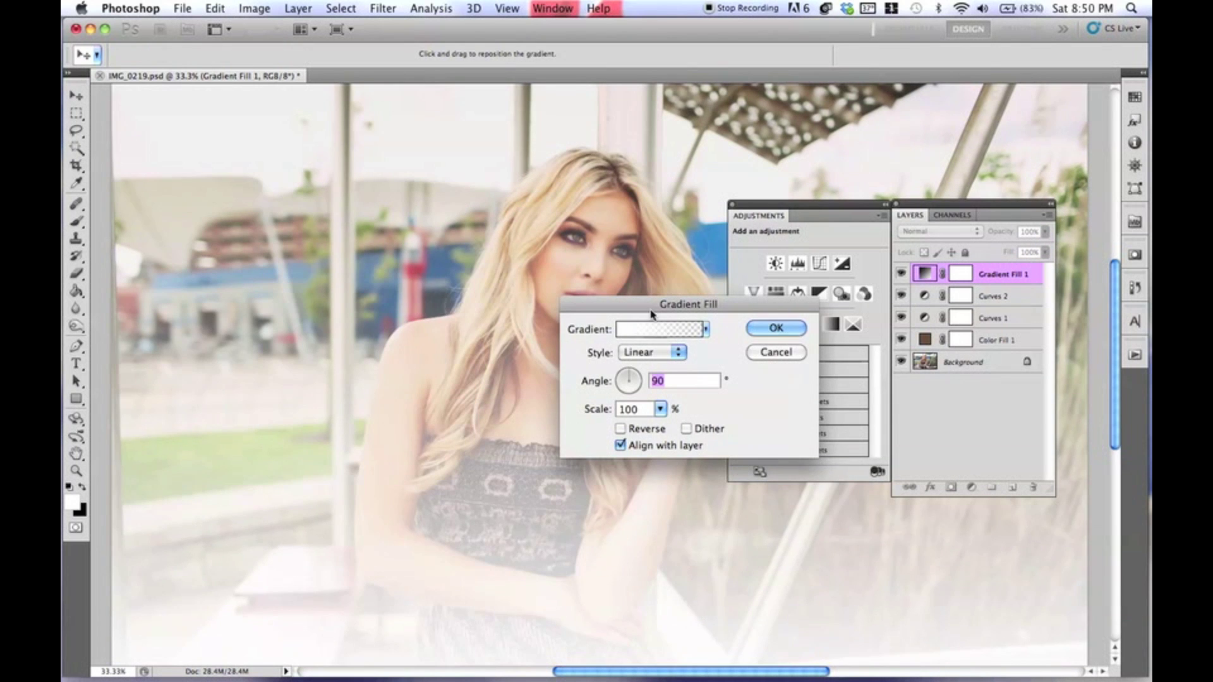
left_click(664, 329)
scroll(810, 275, "down", 5)
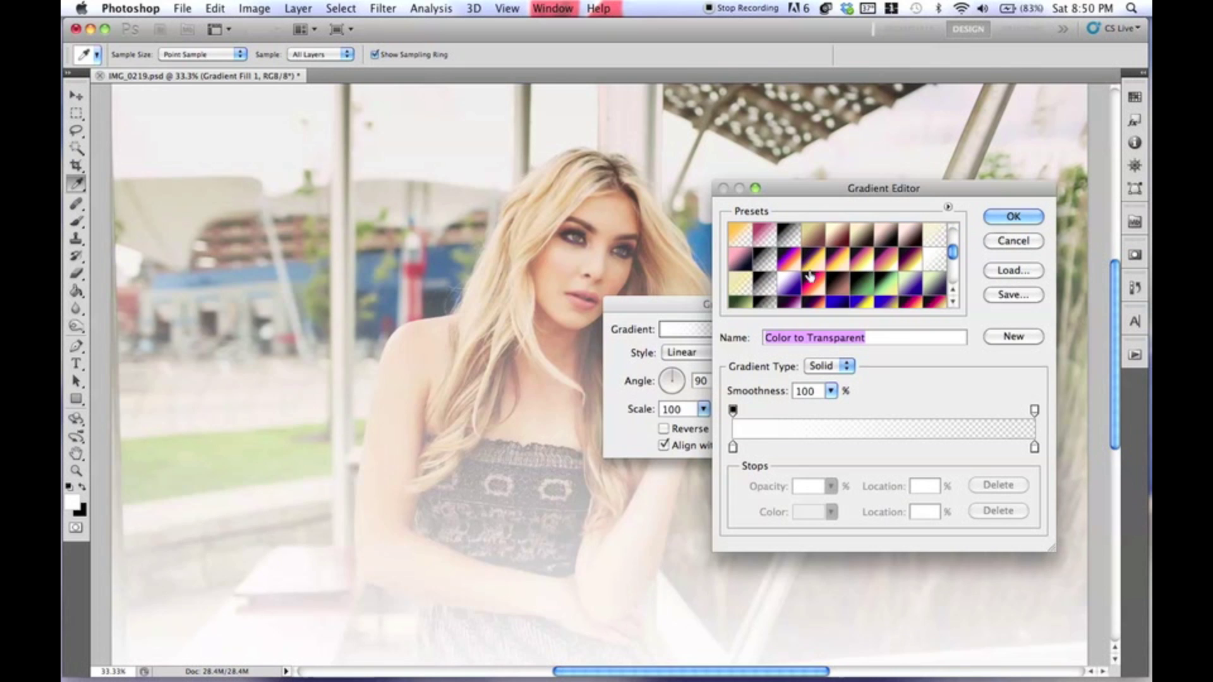
left_click(791, 240)
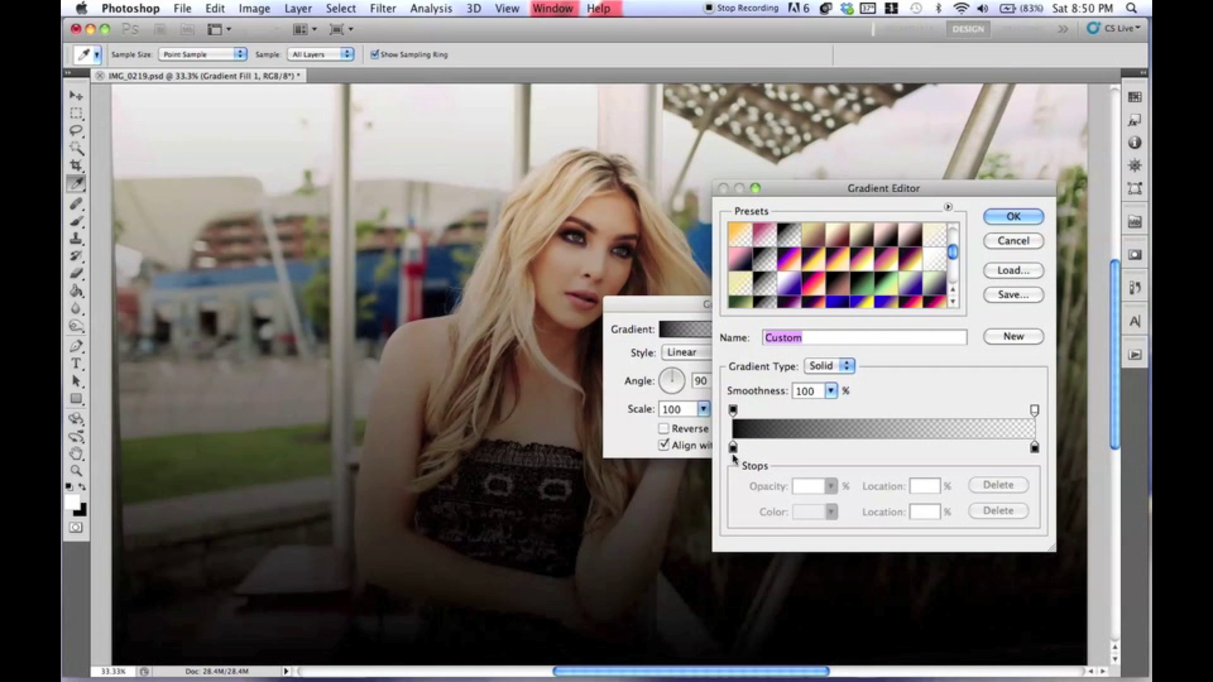
left_click(1009, 217)
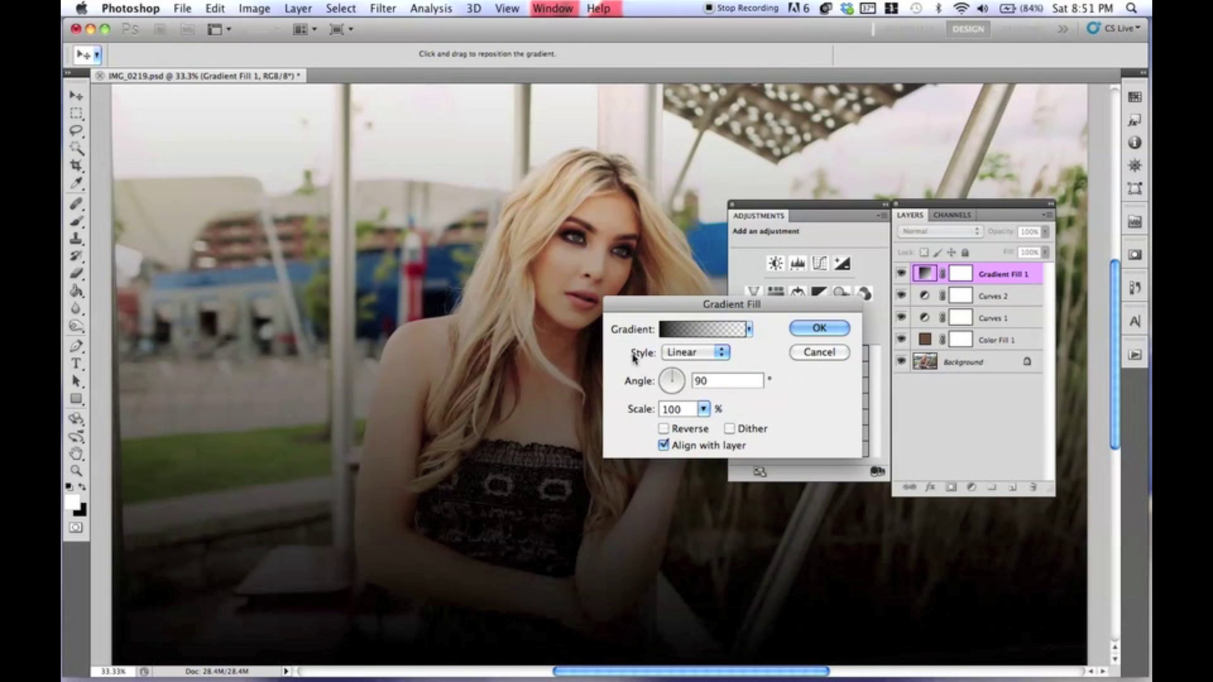
- Make the gradient a reversed radial vignette at 150% scale and apply it
left_click(719, 353)
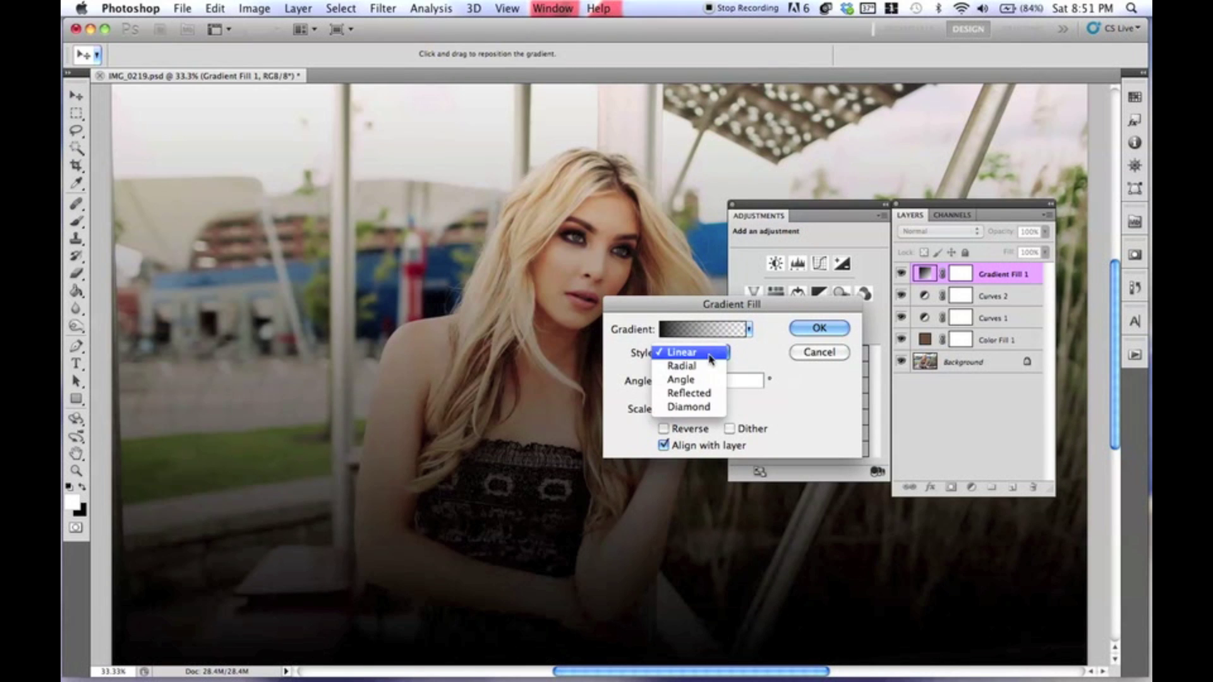
left_click(686, 369)
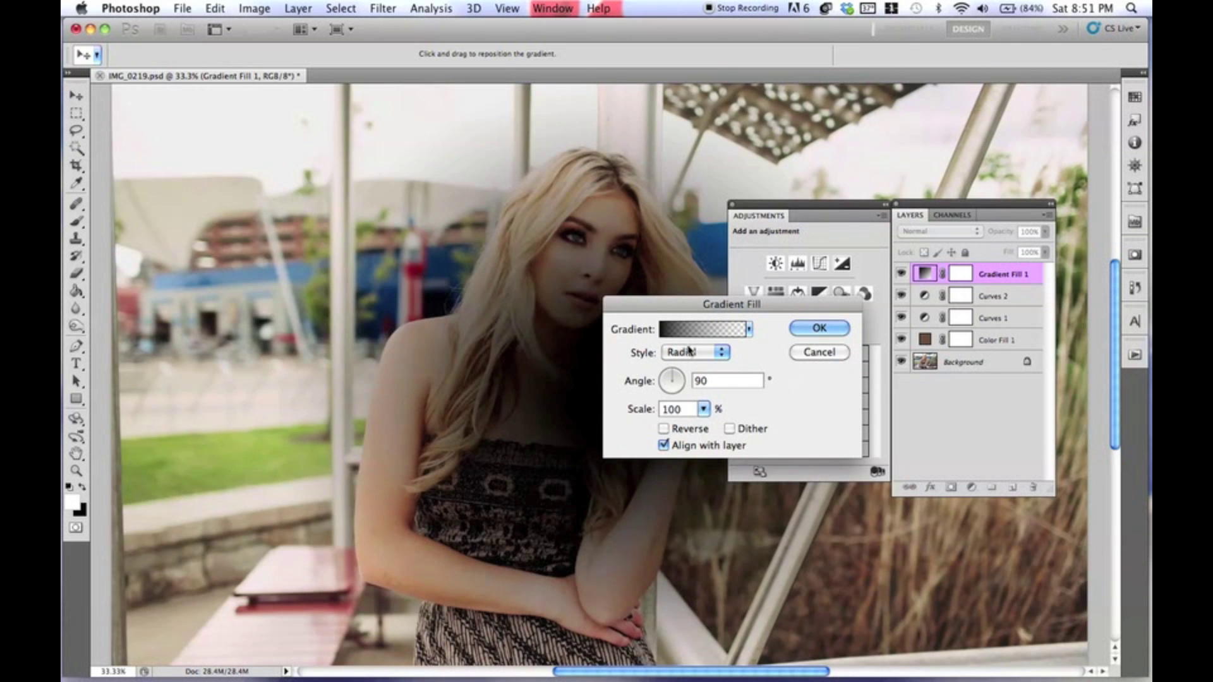
left_click(664, 430)
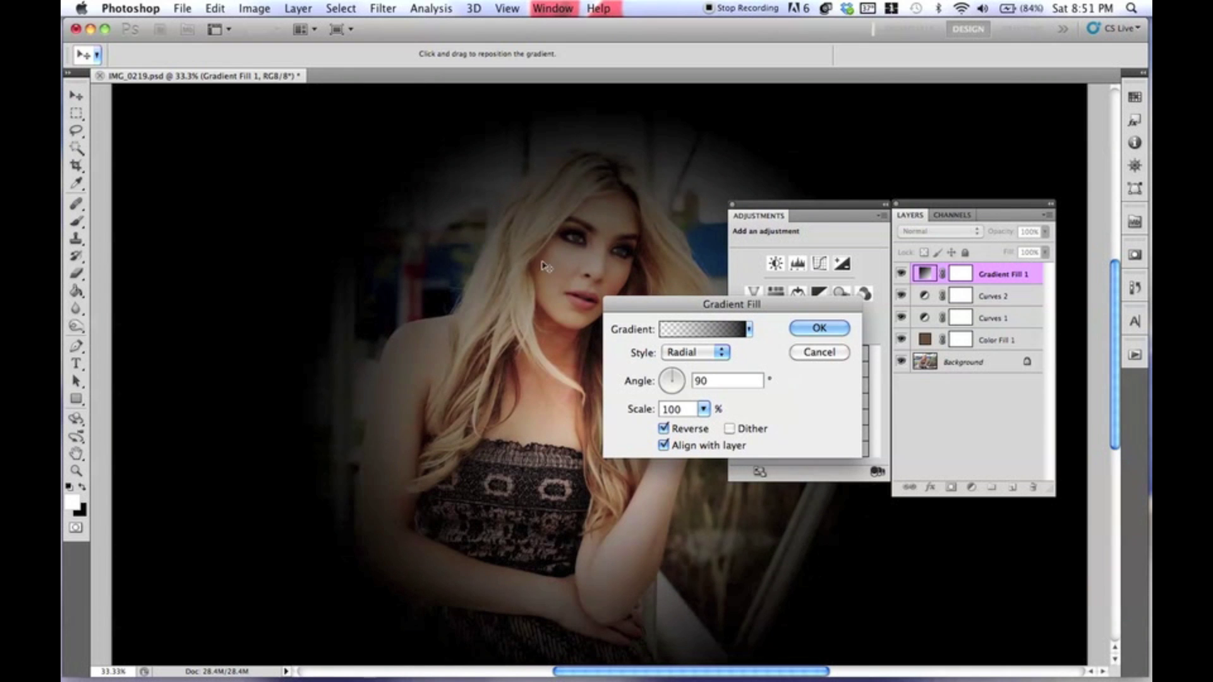
left_click_drag(479, 233, 480, 243)
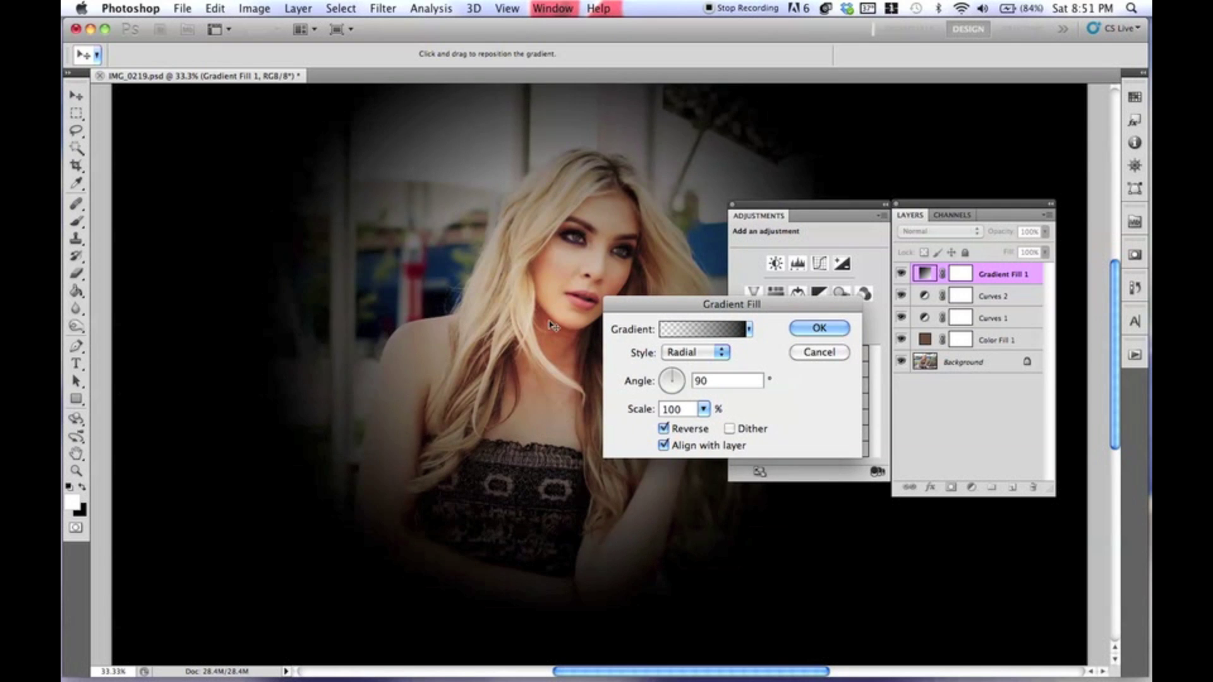
left_click_drag(703, 409, 738, 428)
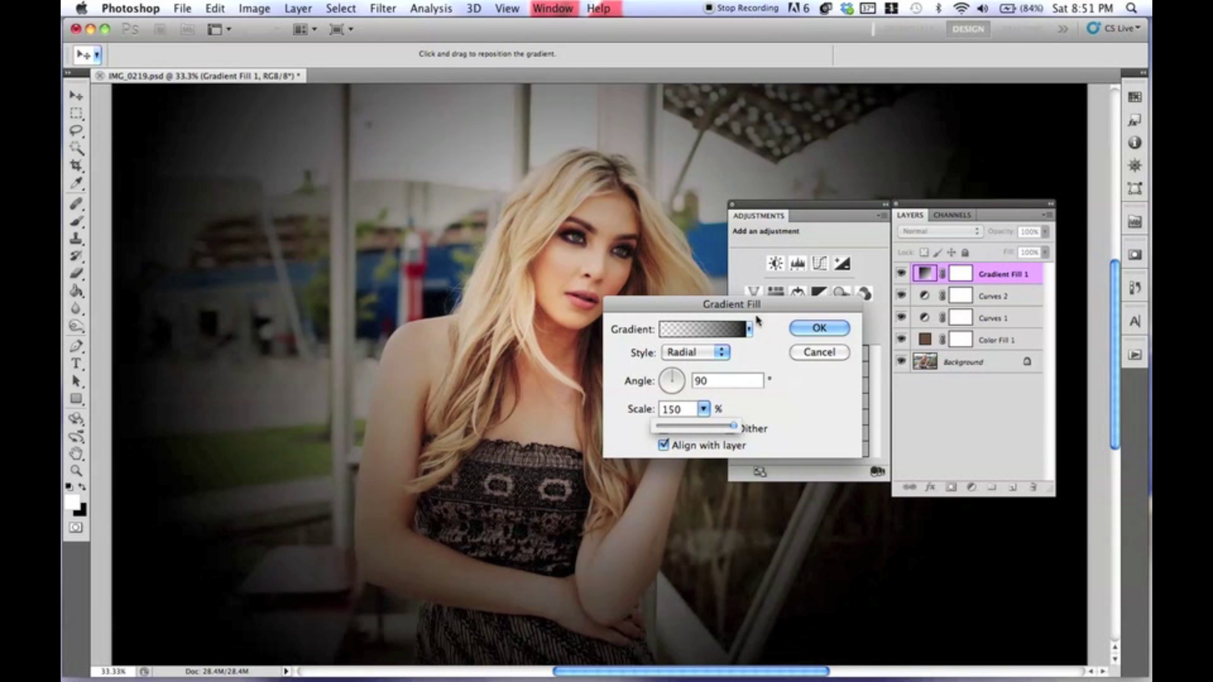
left_click(495, 337)
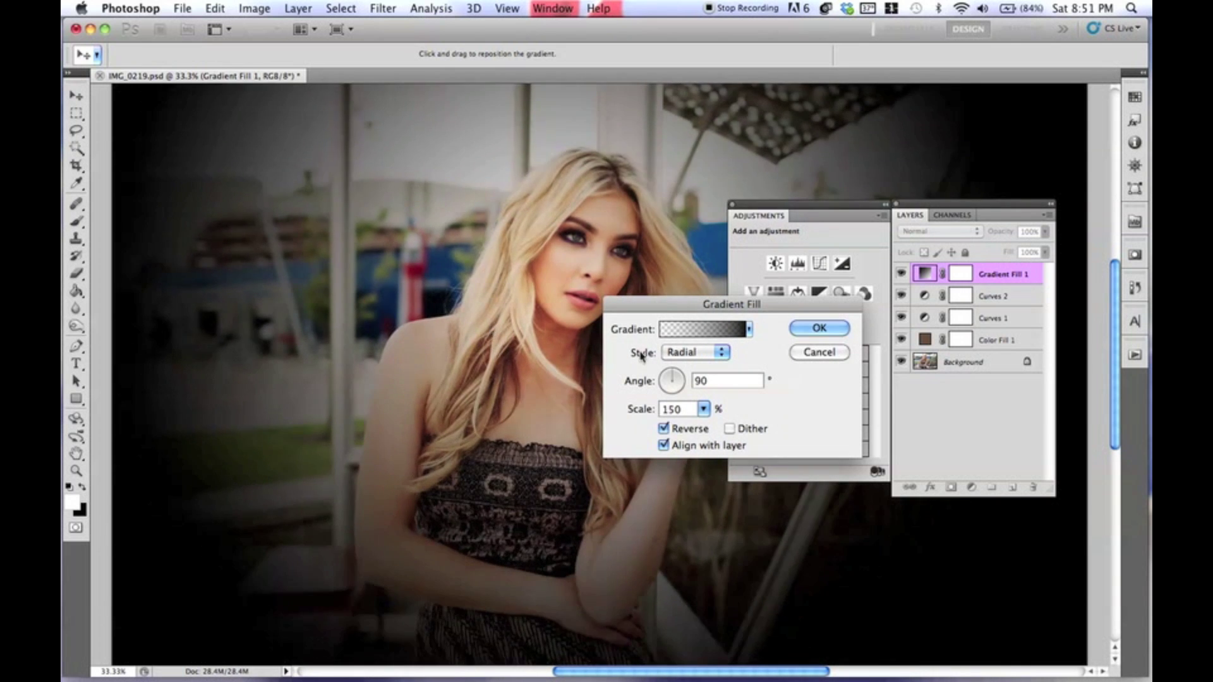
left_click(819, 328)
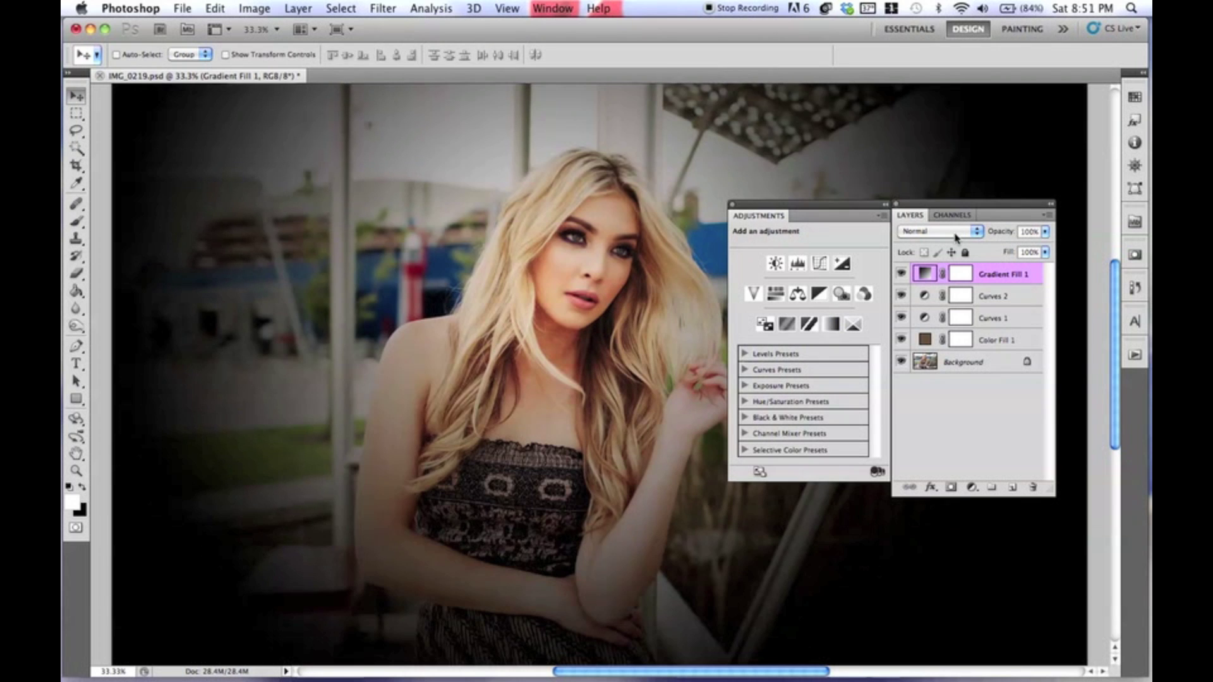
- Blend Gradient Fill 1 in Overlay mode at 29% opacity
left_click(956, 235)
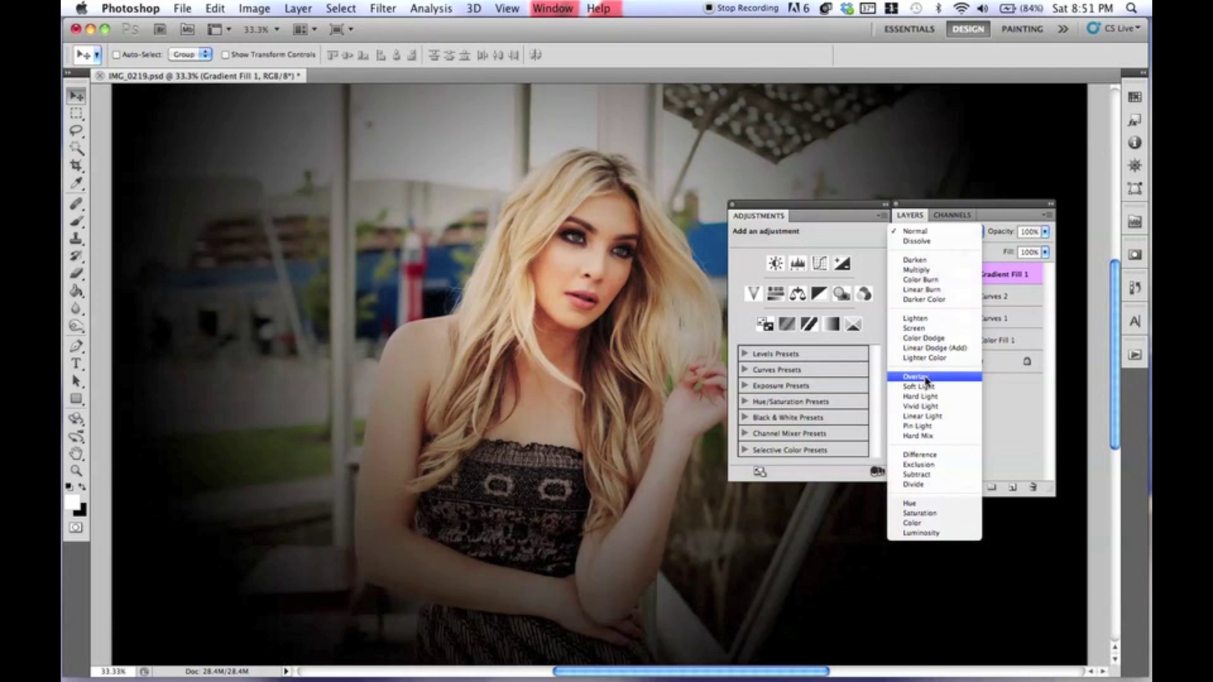
left_click(926, 377)
left_click_drag(1003, 232, 951, 238)
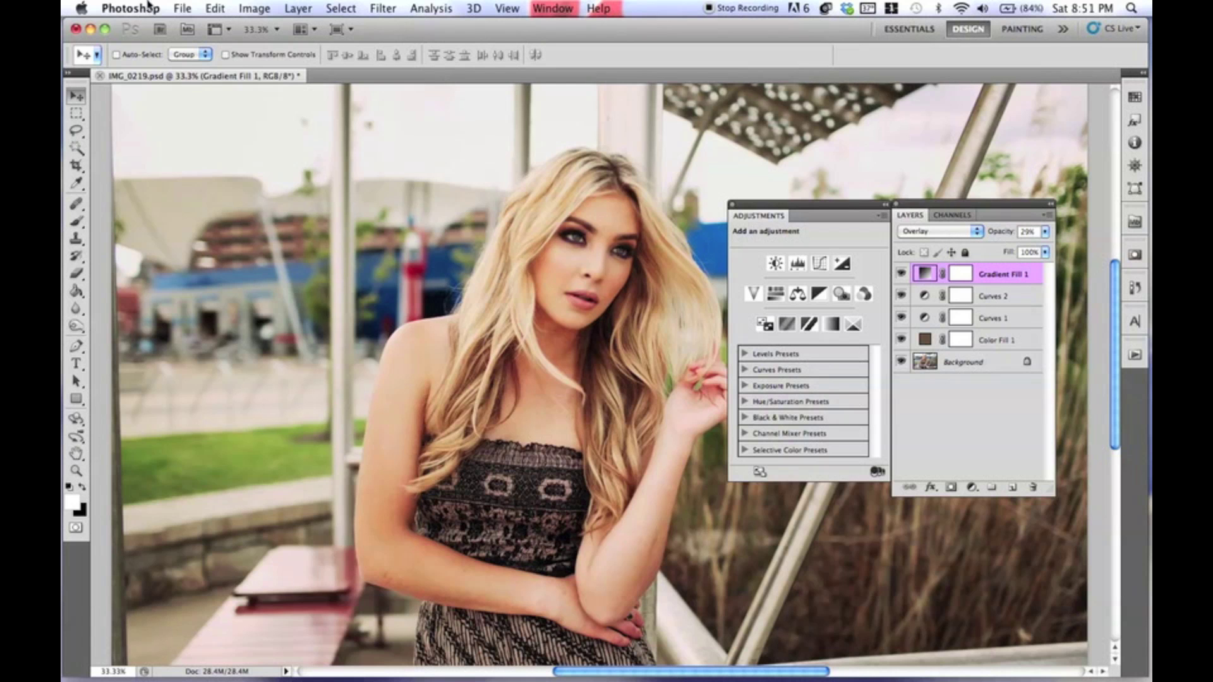
- Add a Vibrance 1 adjustment layer above the vignette
left_click(288, 10)
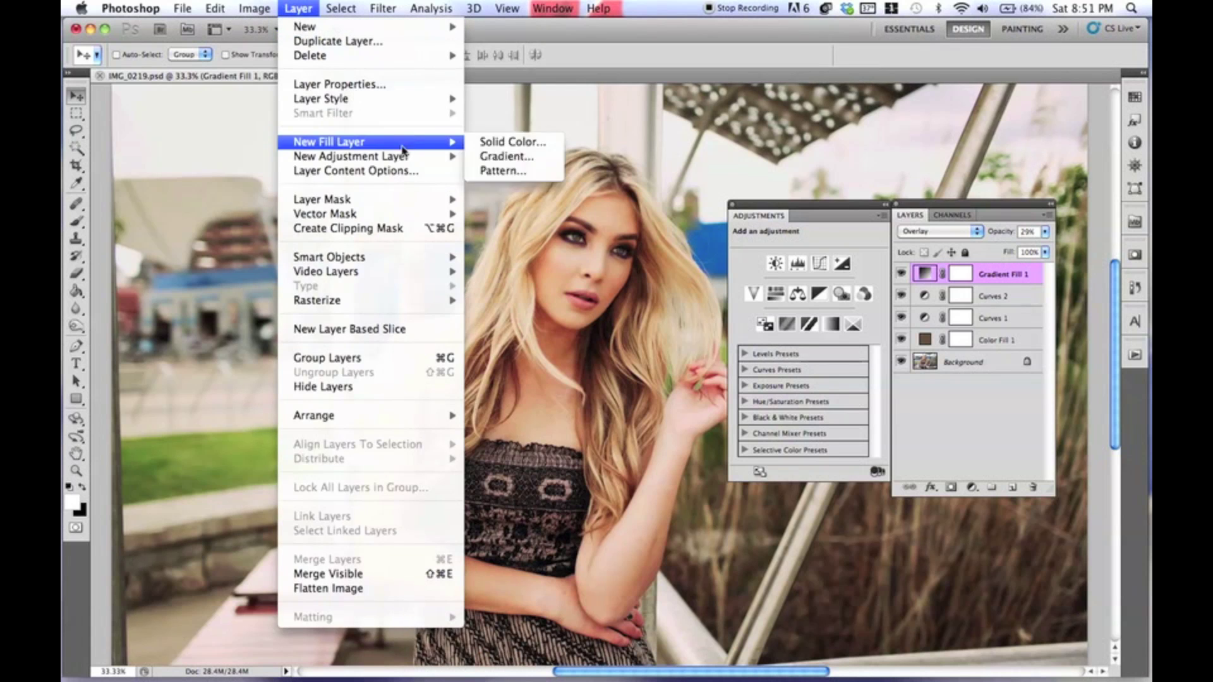
mouse_move(402, 158)
left_click(535, 230)
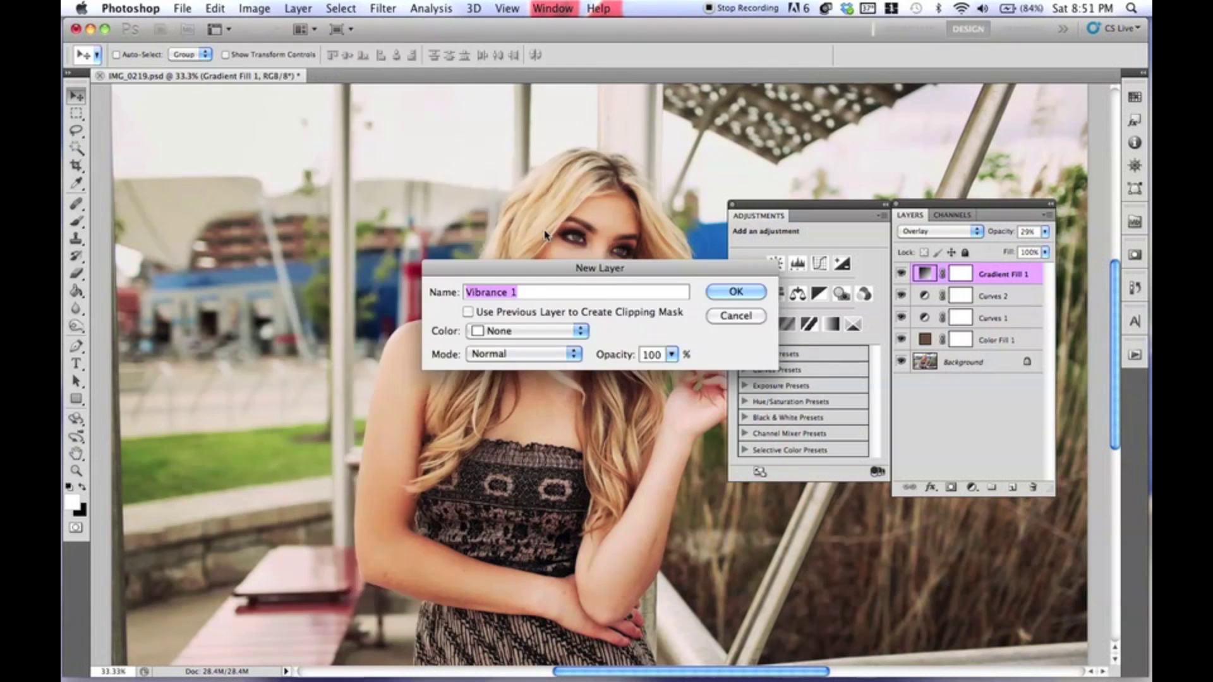
left_click(725, 296)
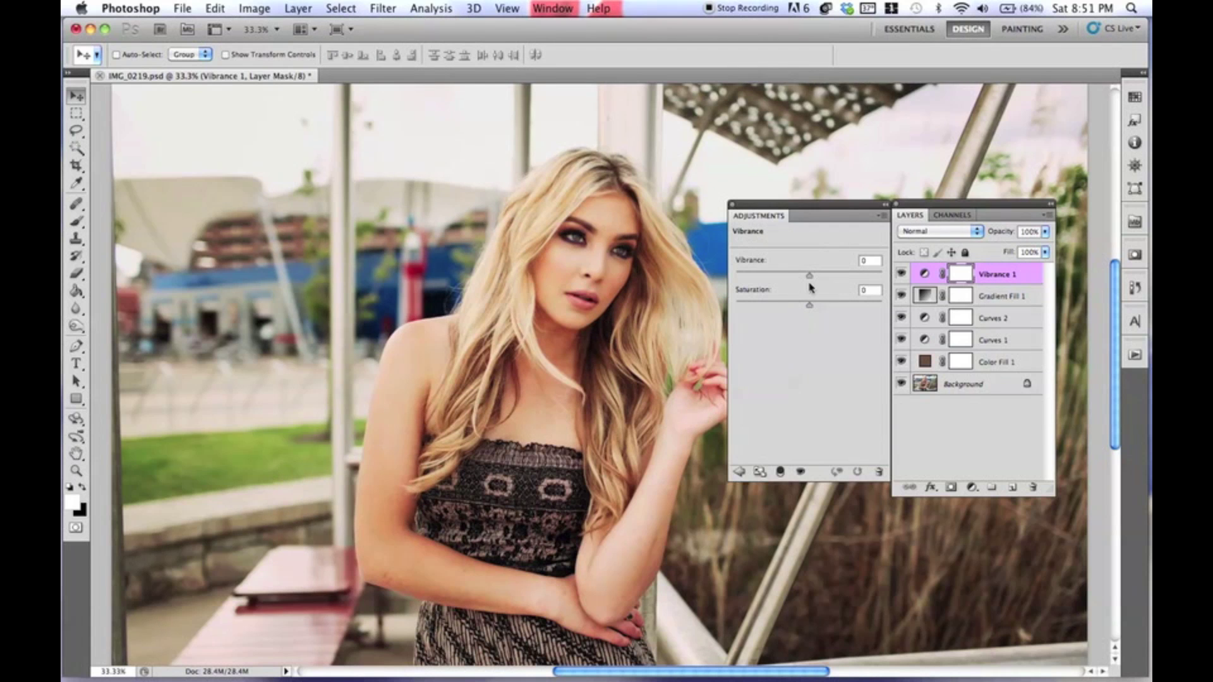
- Set Vibrance to +58 and Saturation to -19, comparing the effect on and off
left_click_drag(809, 278, 795, 311)
left_click(877, 290)
left_click_drag(843, 281, 853, 282)
left_click(903, 277)
left_click(903, 277)
left_click_drag(794, 306, 794, 306)
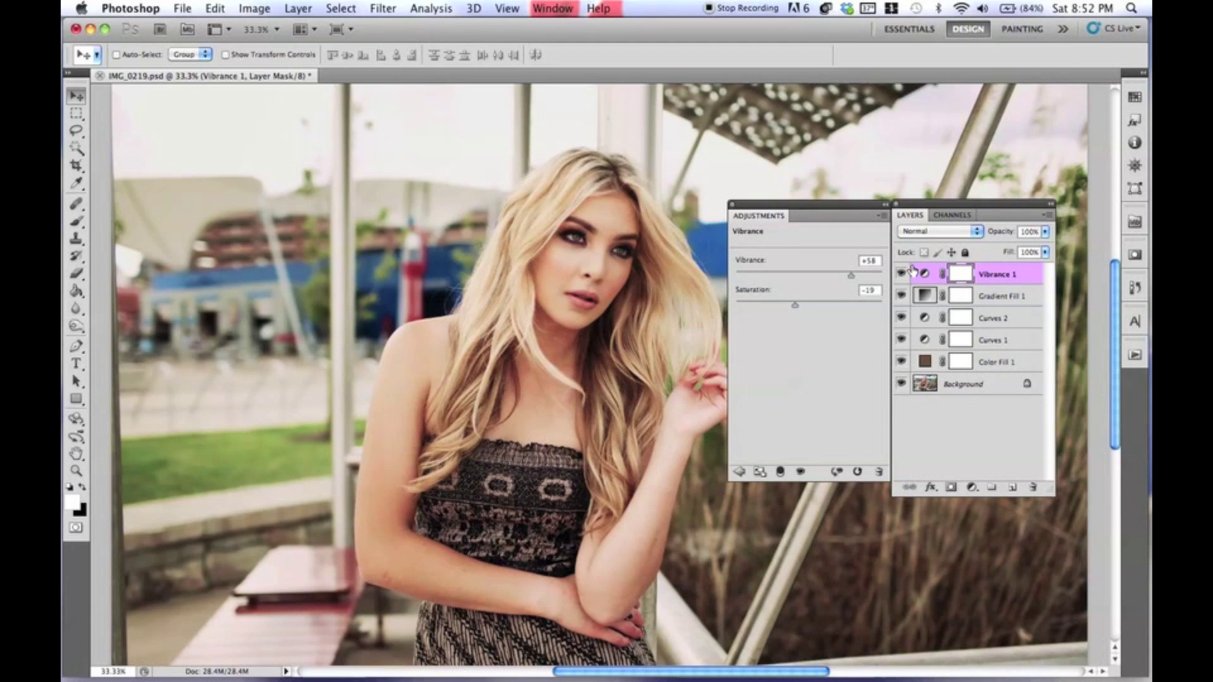
left_click(310, 7)
- Add a Levels 1 layer with input levels 3, 1.04 and 244
mouse_move(438, 157)
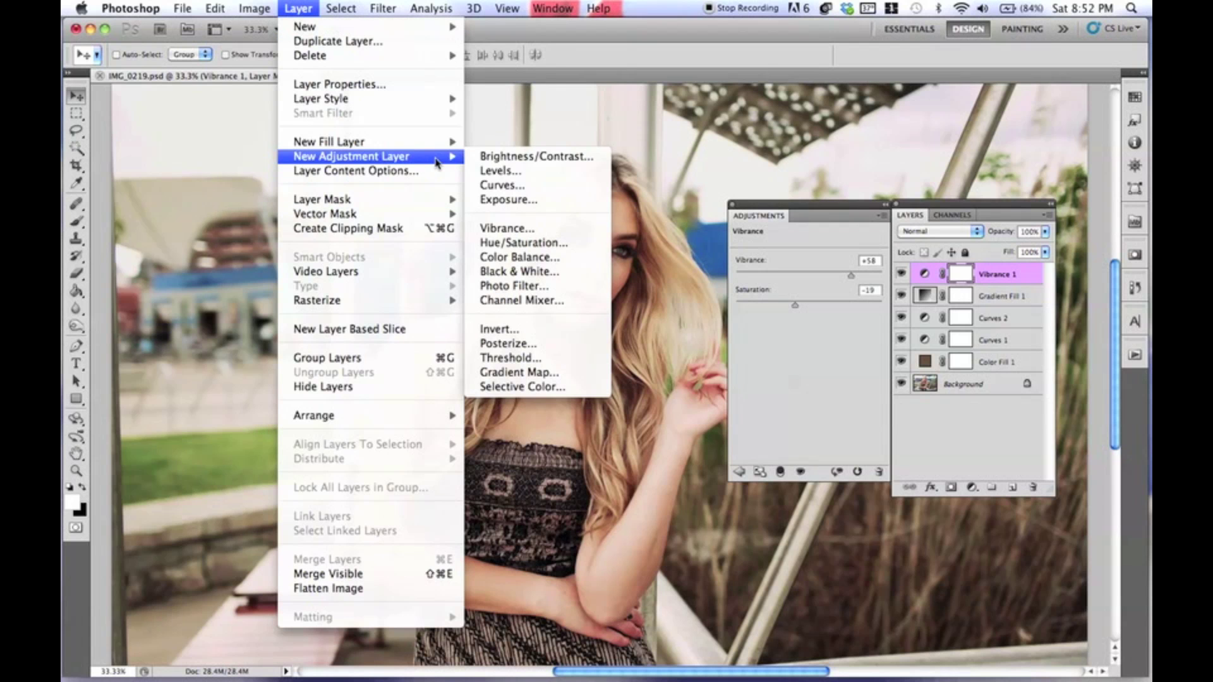
left_click(528, 171)
left_click(745, 290)
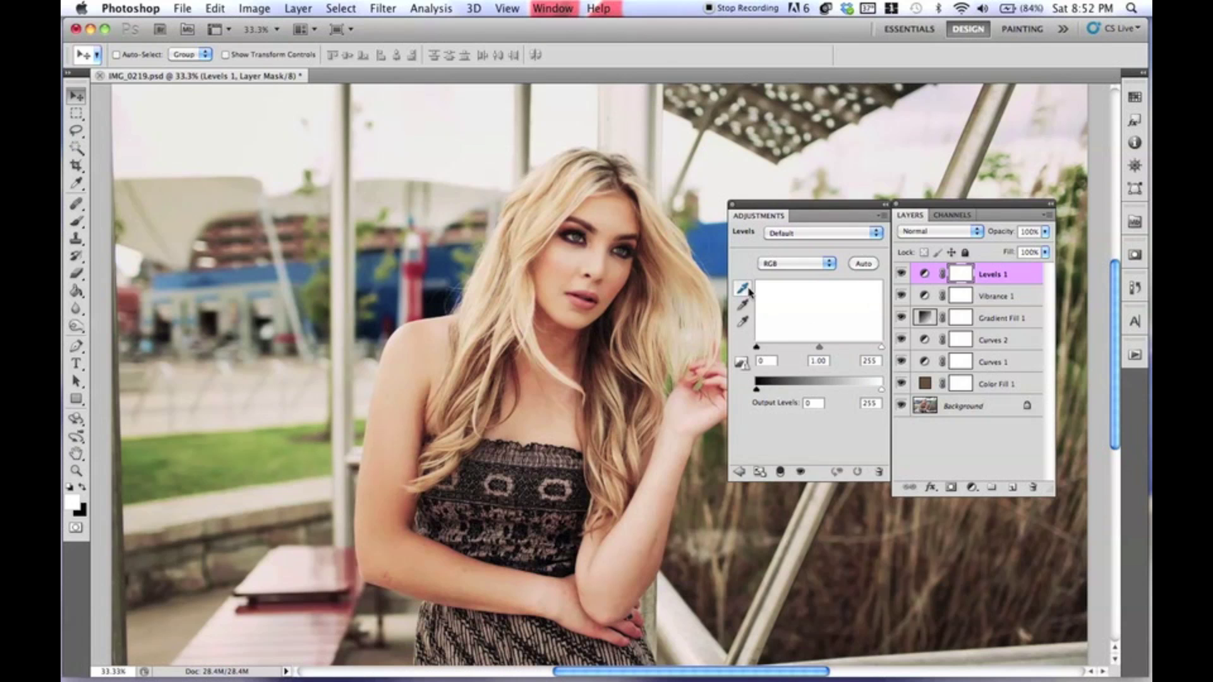
left_click_drag(757, 349, 760, 348)
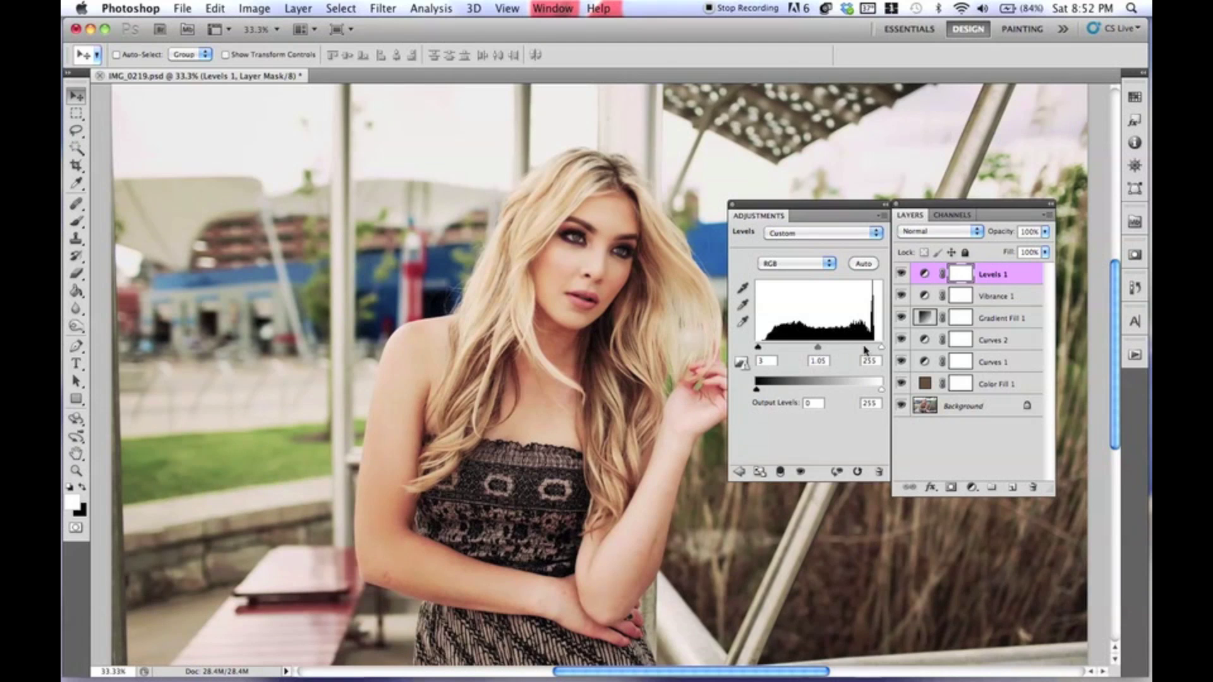
left_click_drag(883, 349, 875, 349)
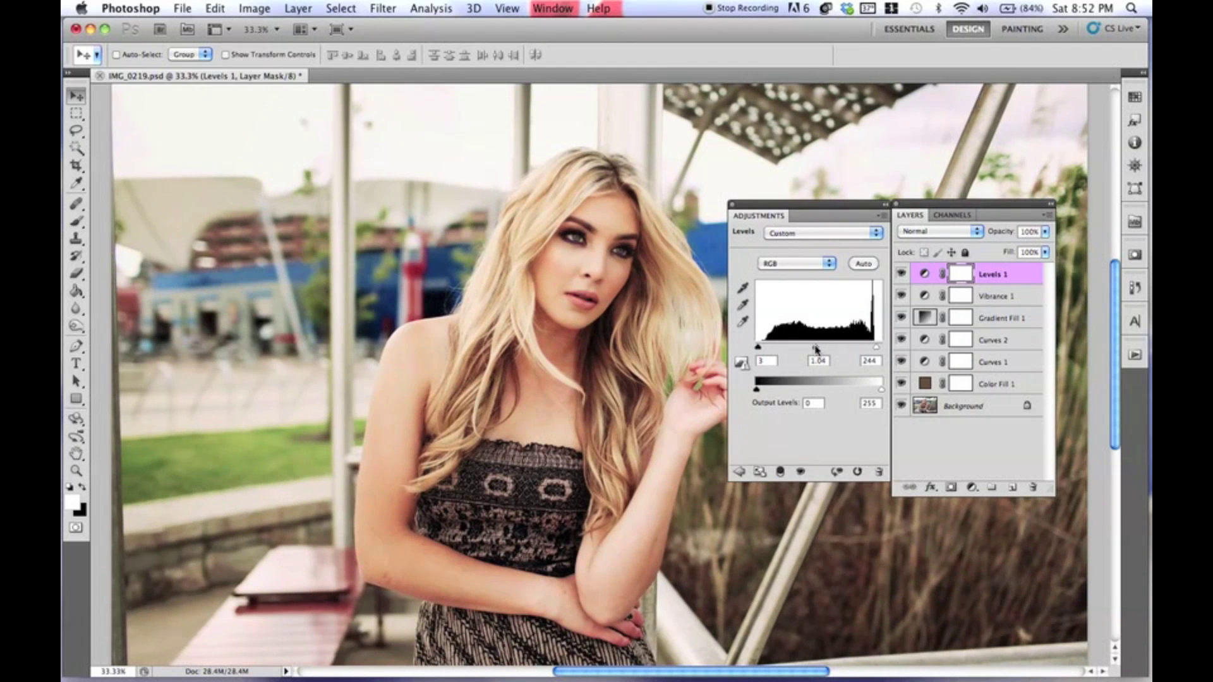
- Compare Levels 1 and Vibrance 1 on and off, then select all layers Levels 1 through Color Fill 1
left_click(902, 273)
left_click(902, 273)
left_click(901, 296)
left_click(901, 296)
left_click(1018, 384, "shift")
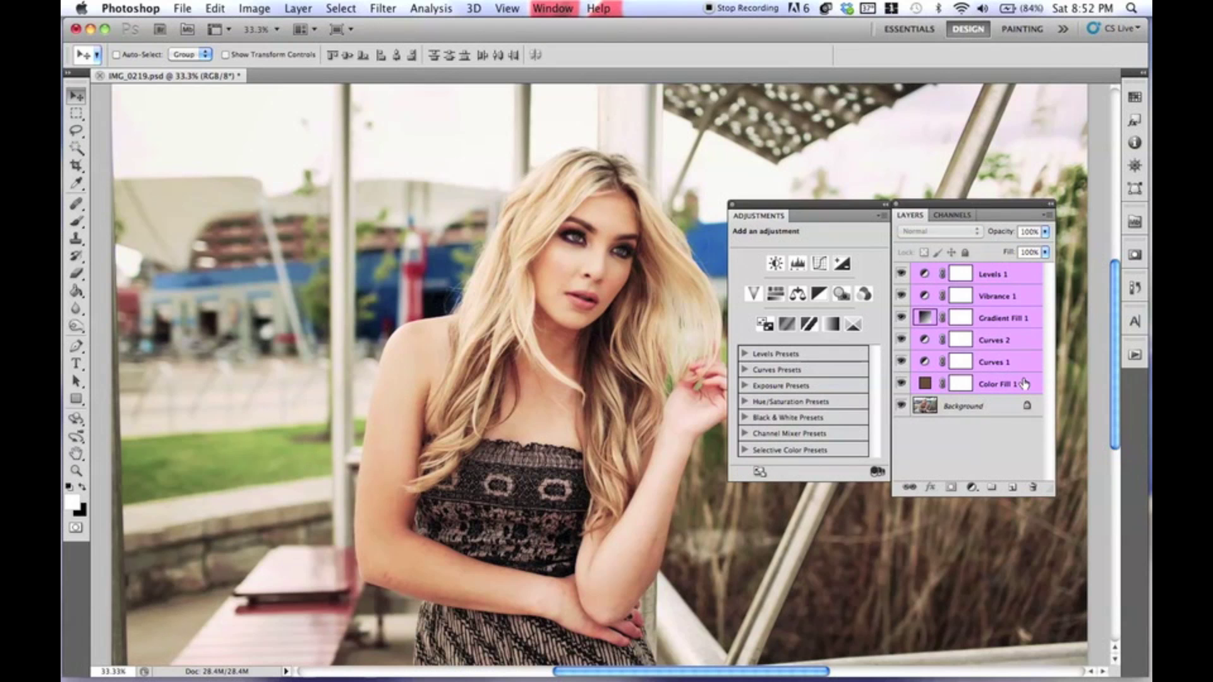
- Group the selected color-grading layers into Group 1 and expand it to list its layers
key("super+g")
left_click(901, 271)
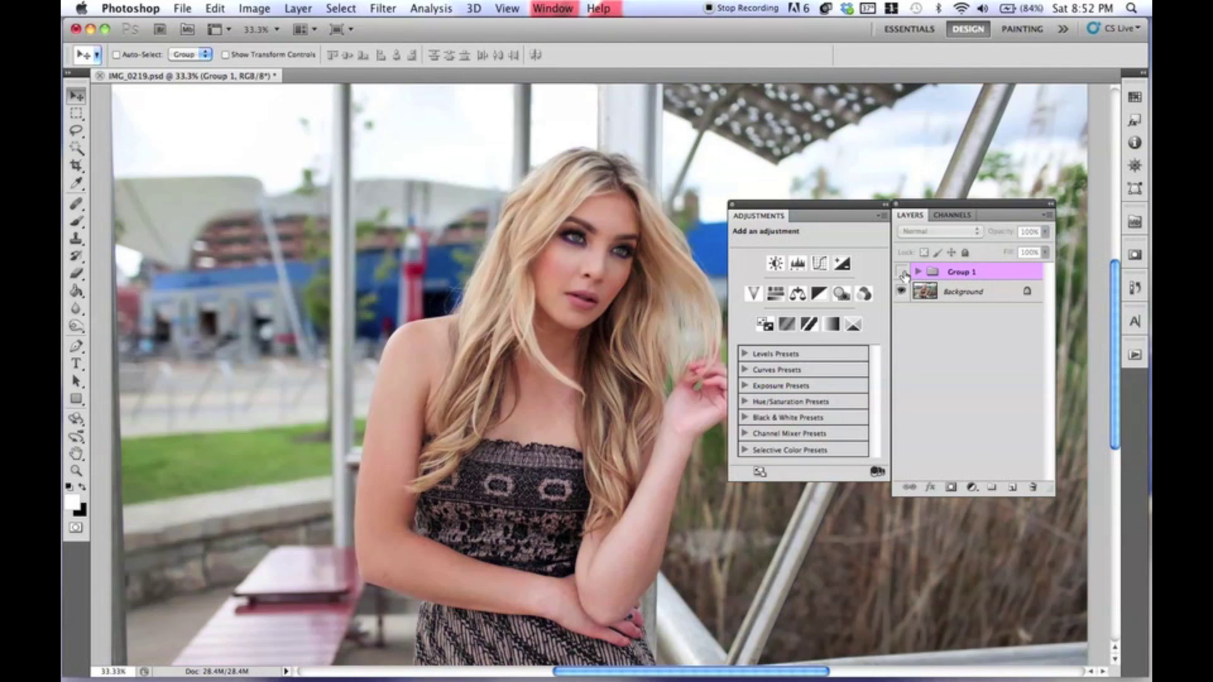
left_click(901, 271)
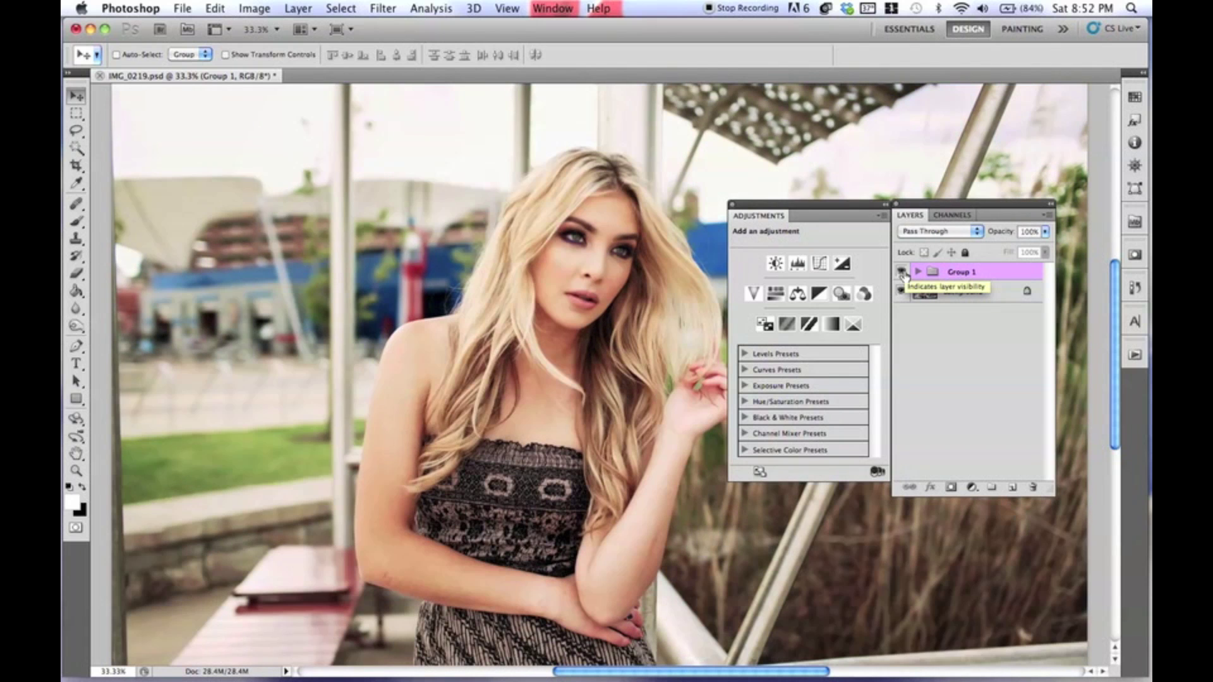
left_click(918, 272)
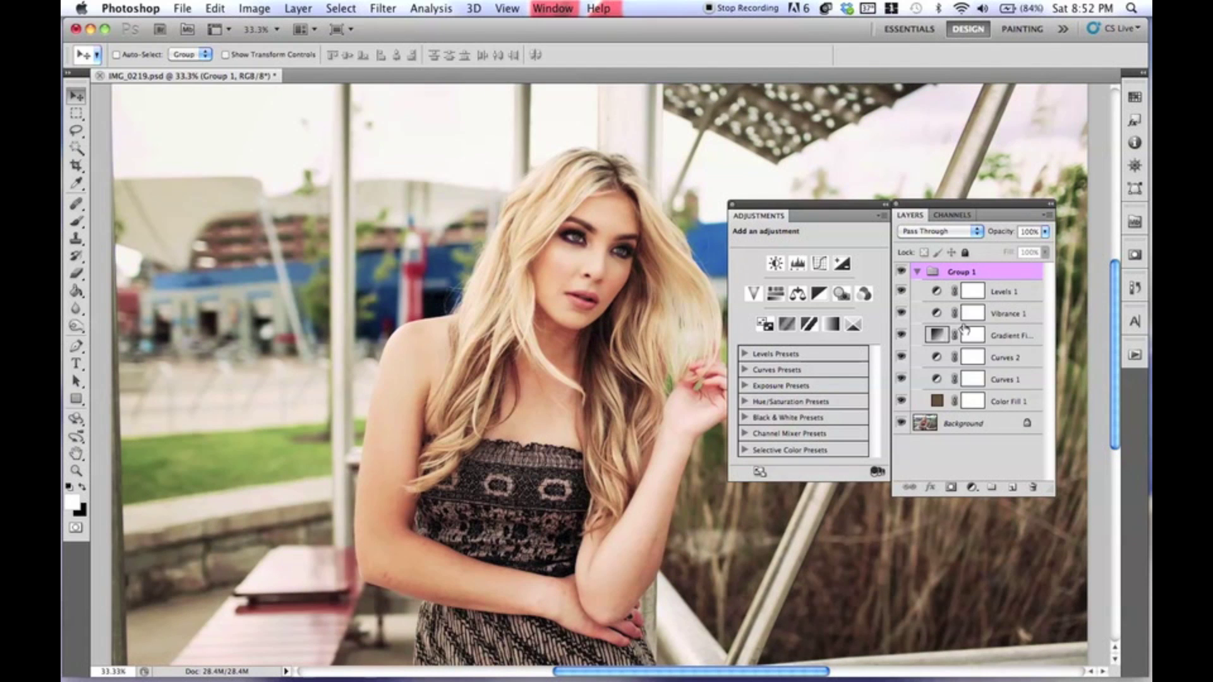
- Toggle Group 1's visibility off and on to compare the grade against the original photo
left_click(1007, 402)
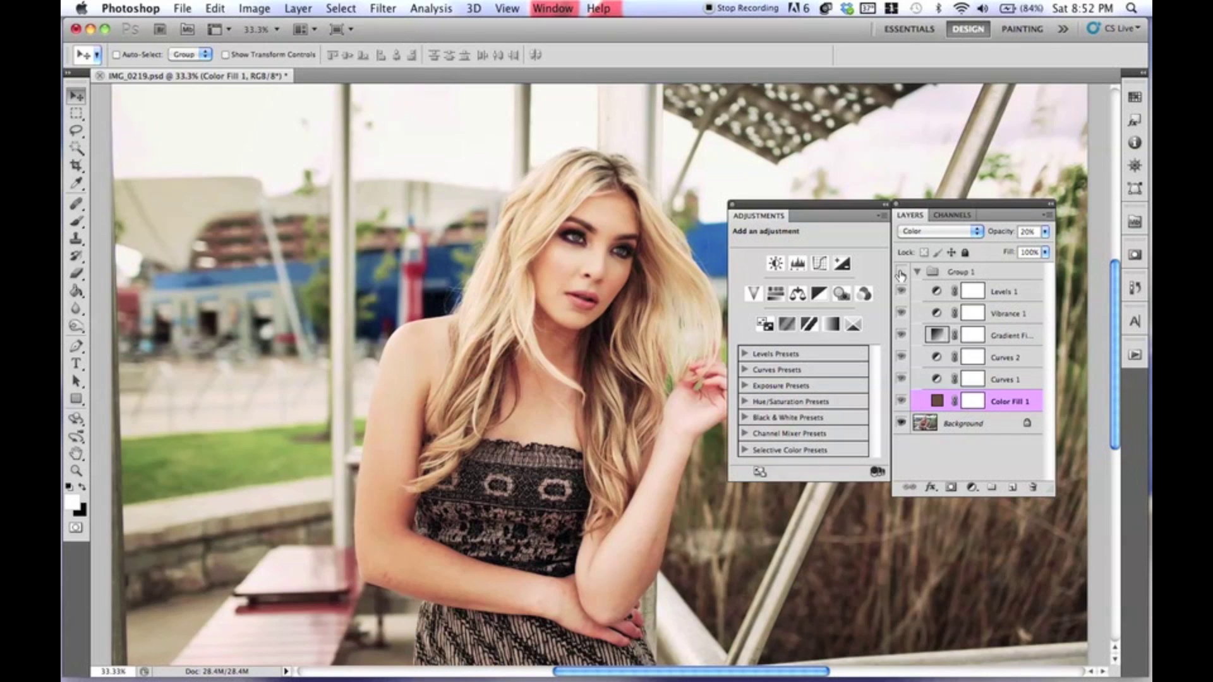
left_click(901, 273)
left_click(902, 272)
left_click(902, 272)
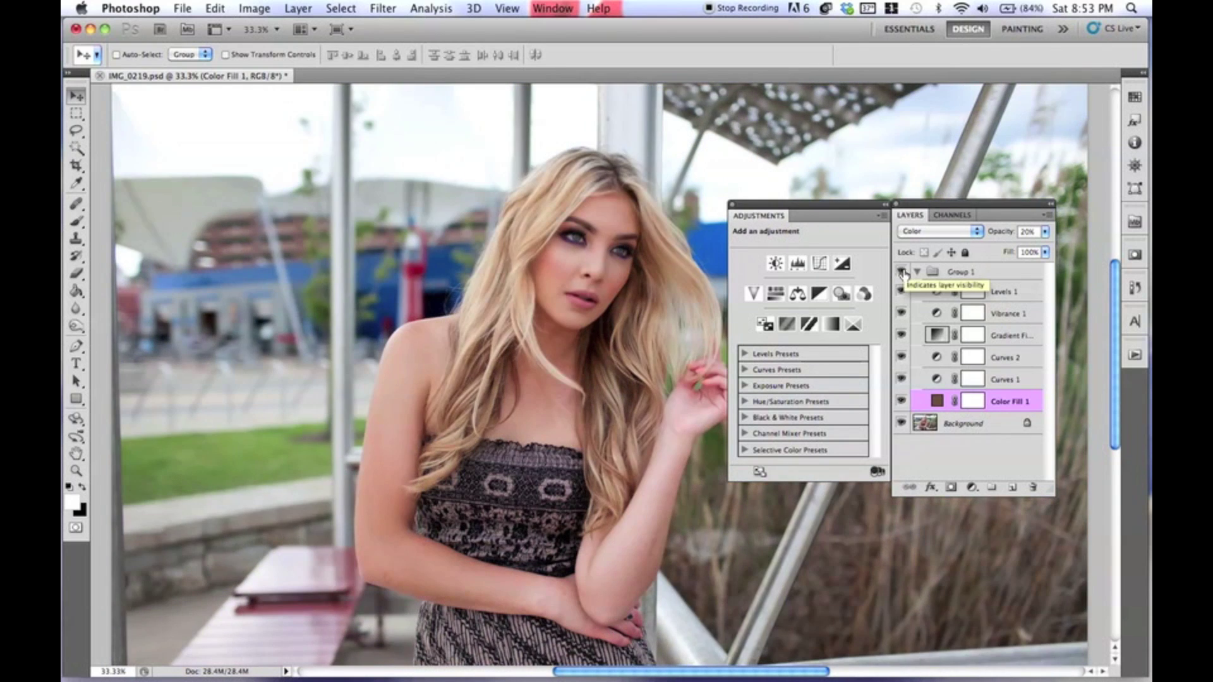
left_click(902, 273)
- Set the Color Fill 1 layer opacity to 25%
left_click(997, 380)
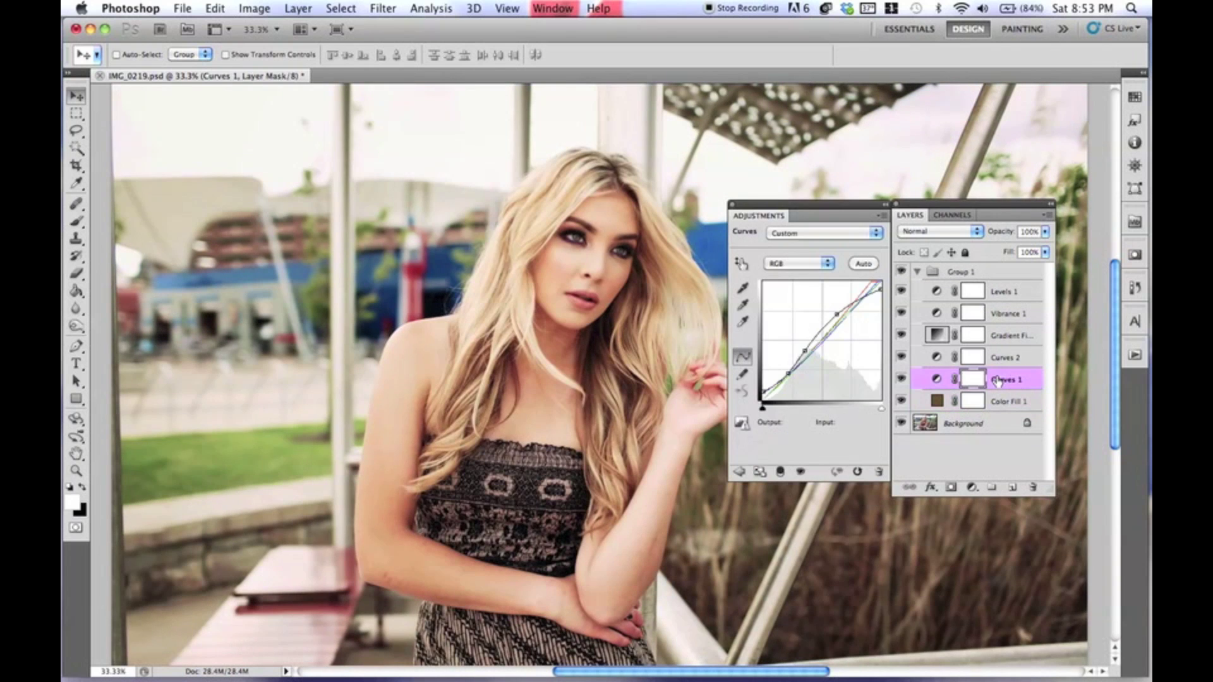
left_click(1000, 401)
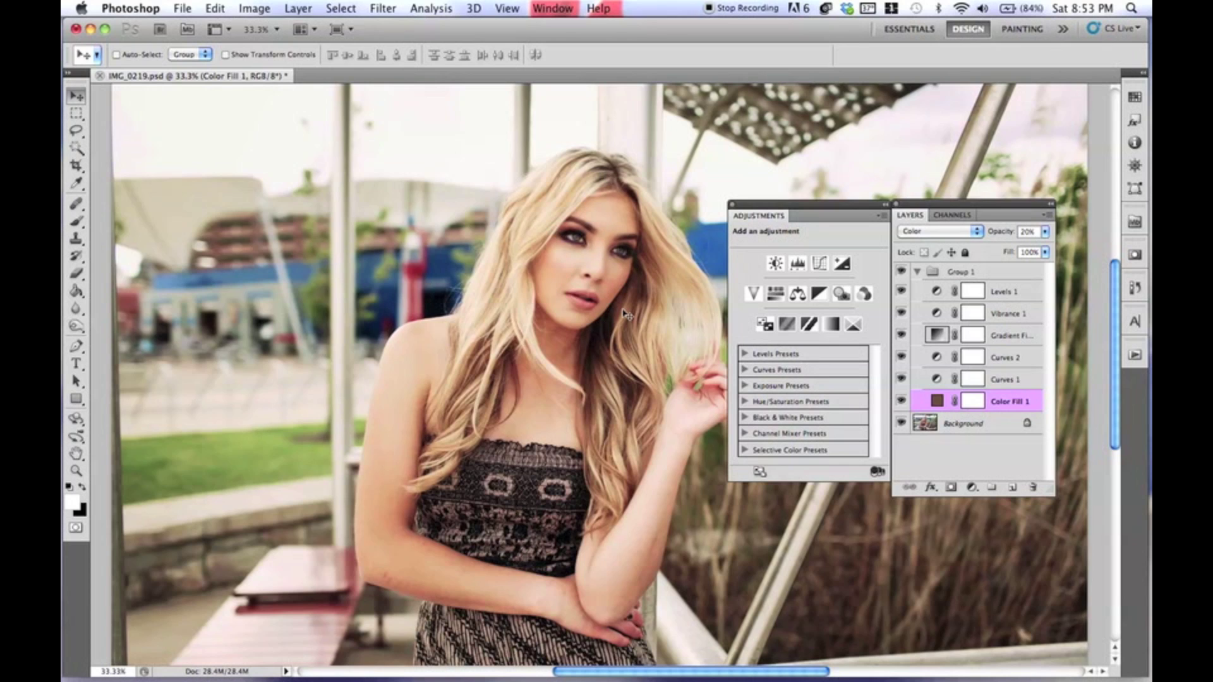
mouse_move(994, 238)
left_mouse_down()
mouse_move(1033, 236)
mouse_move(998, 238)
left_mouse_up()
left_click_drag(999, 238, 998, 237)
- Select Group 1 and dock the Adjustments panel alongside the Layers panel
left_click(964, 273)
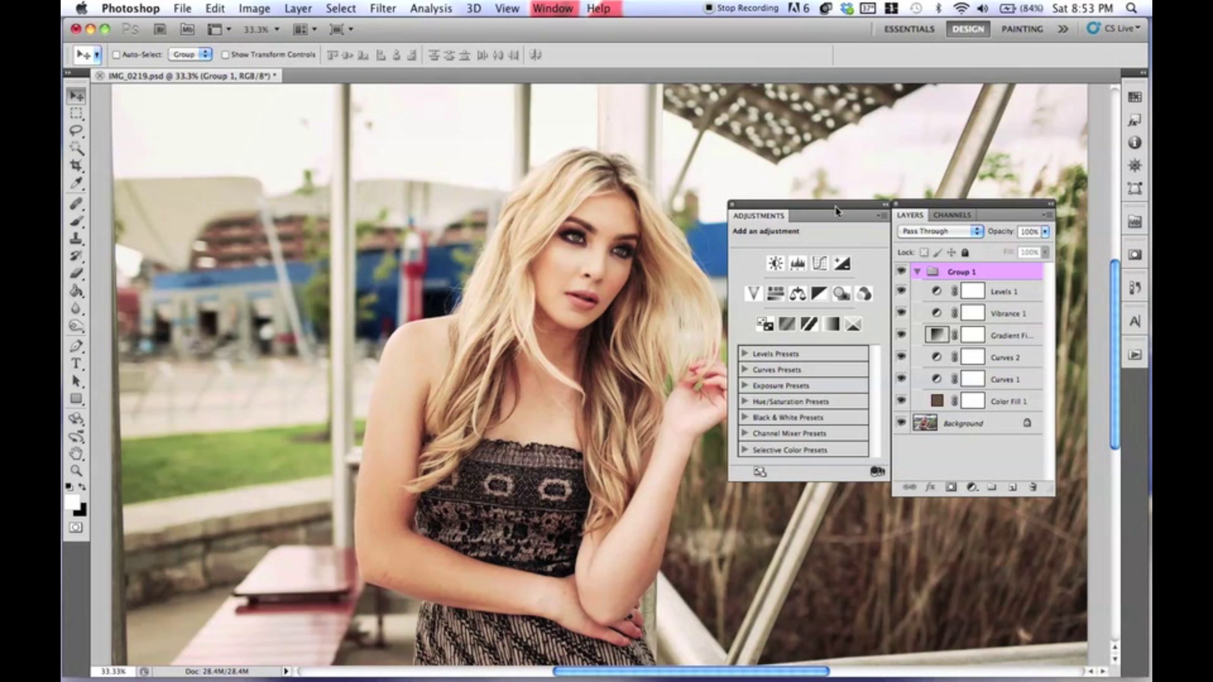
left_click_drag(855, 216, 1019, 447)
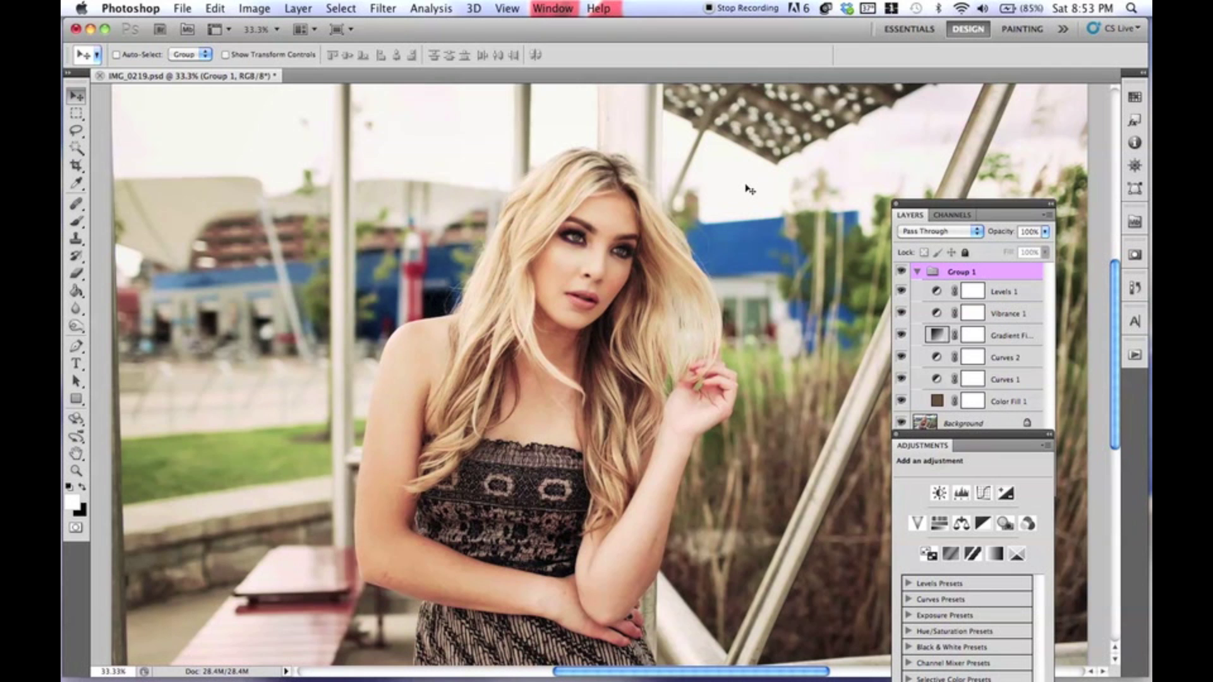
left_click(746, 8)
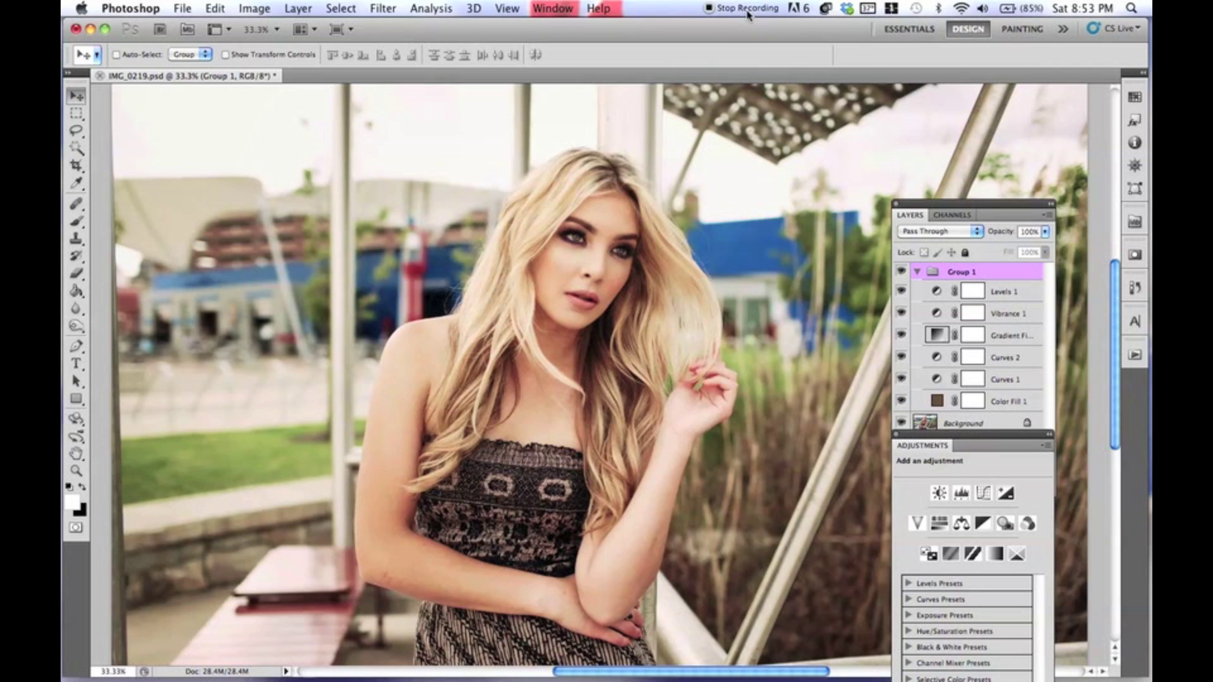